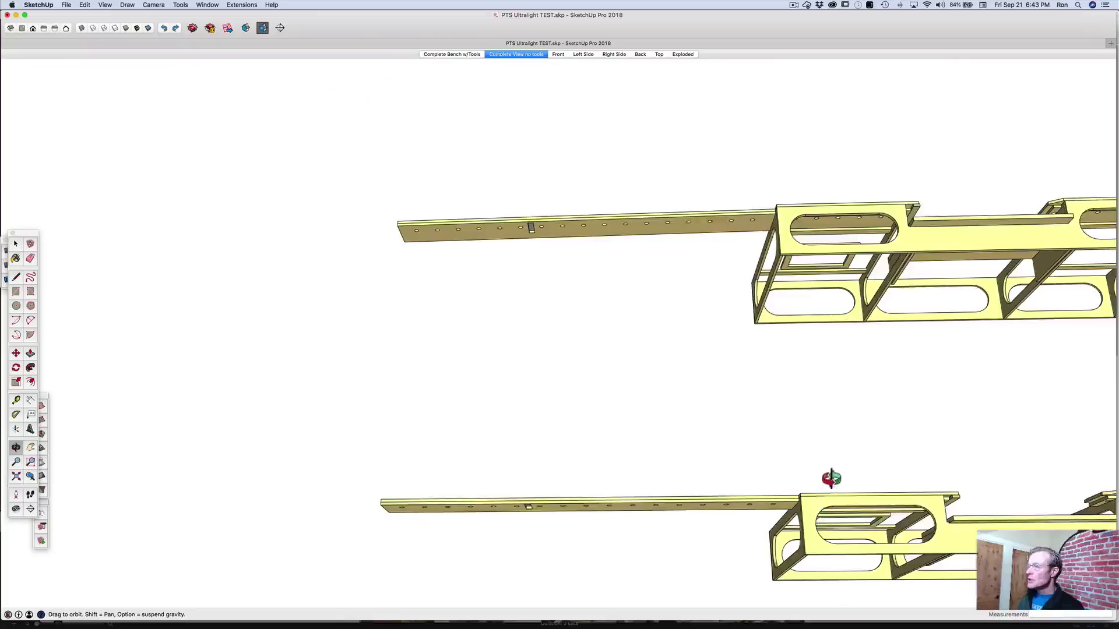
# - Orbit beneath the two bench frames to see their long extension arms from below
pyautogui.moveTo(831, 474)
pyautogui.mouseDown()
pyautogui.moveTo(827, 506)
pyautogui.moveTo(837, 439)
pyautogui.moveTo(811, 501)
pyautogui.mouseUp()
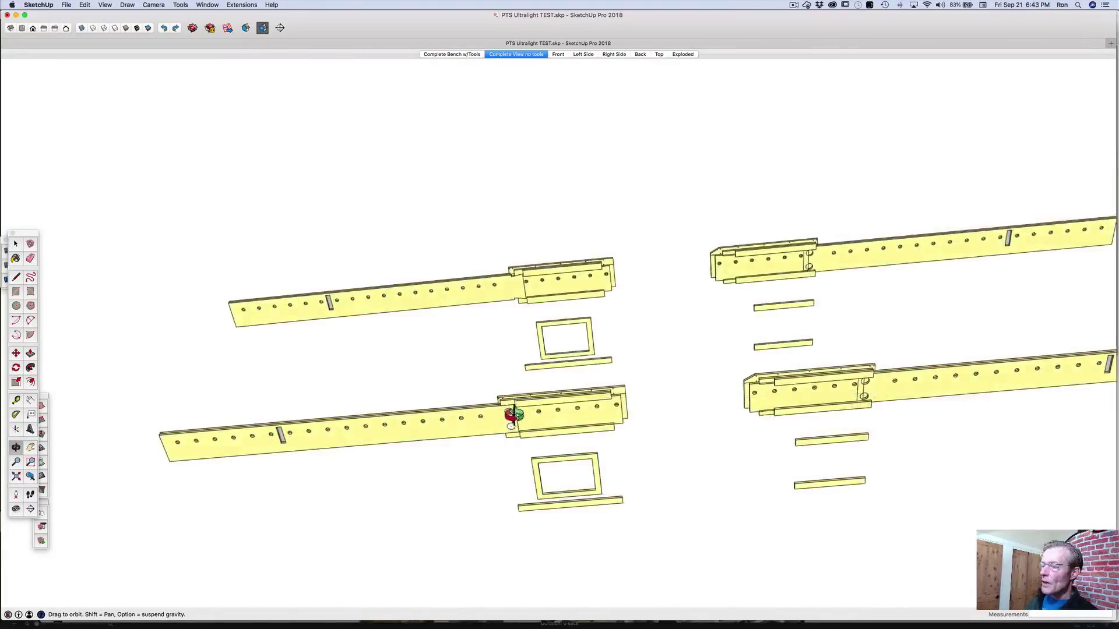
# - Zoom in on the lower extension arm and orbit to face its joint with the two large holes
pyautogui.scroll(5, 511, 415)
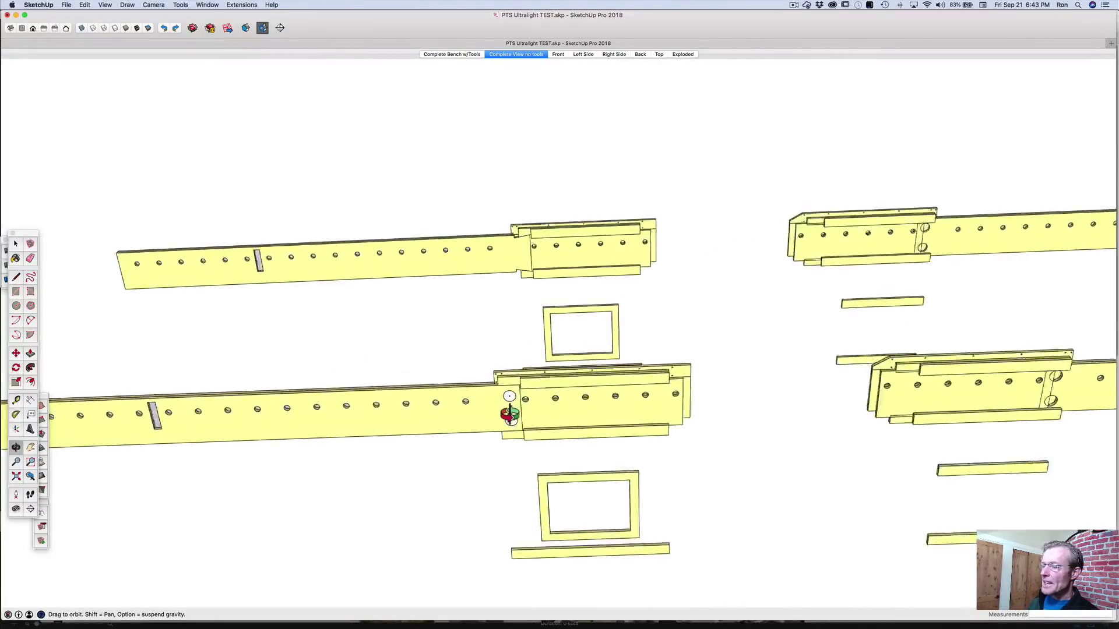
pyautogui.scroll(2, 511, 415)
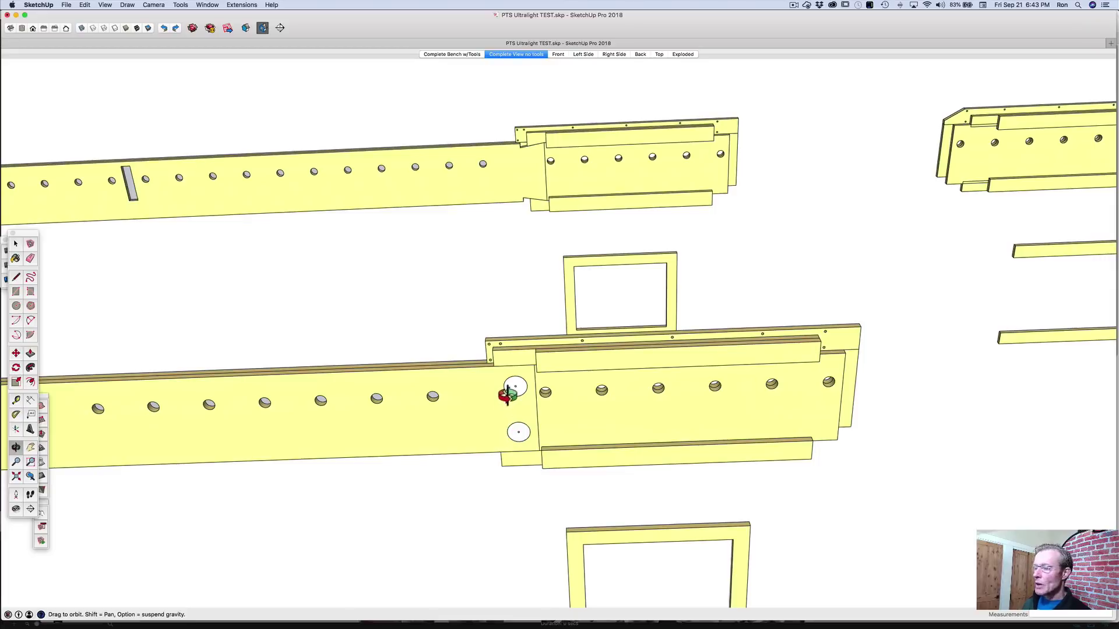
pyautogui.moveTo(528, 432); pyautogui.dragTo(531, 420)
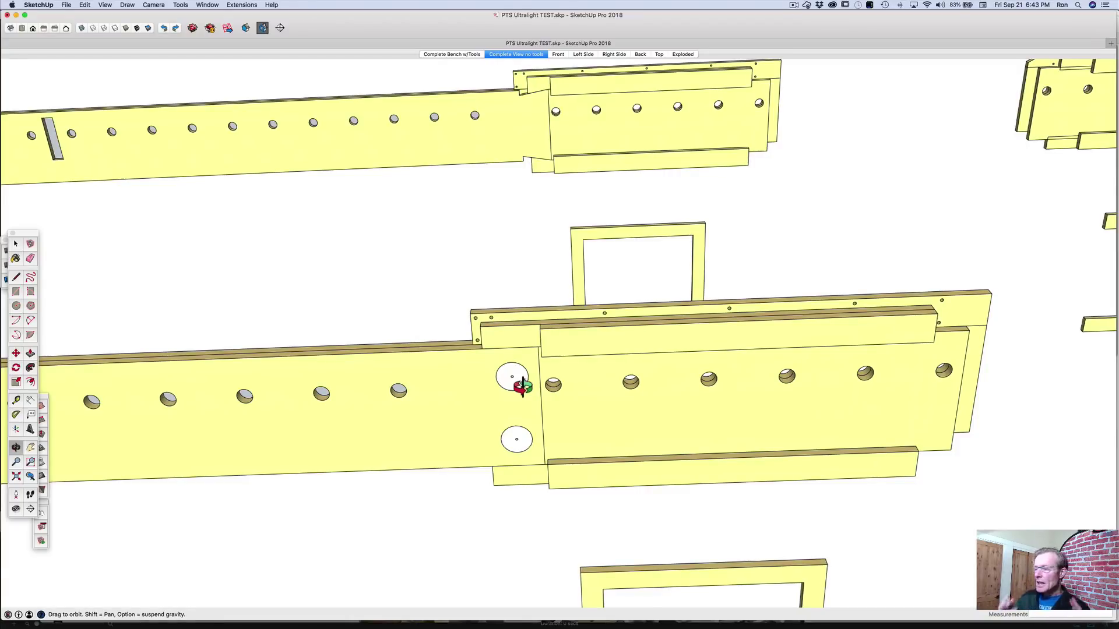
pyautogui.press('space')
# - Select the left extension arm and move it about 111 mm outward from the frame
pyautogui.click(482, 406)
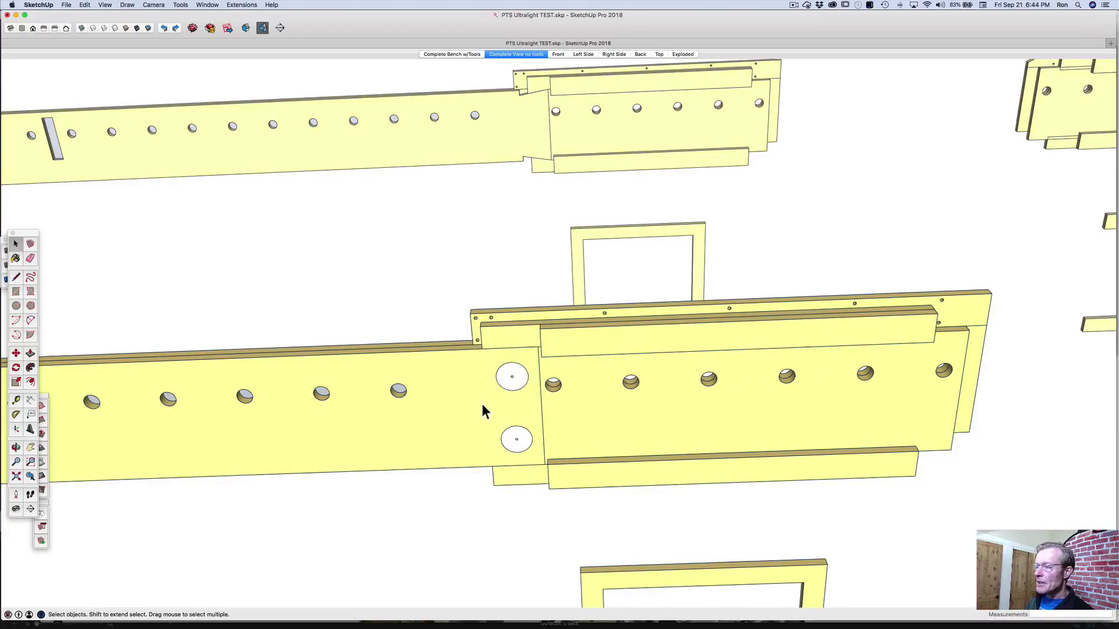
pyautogui.click(483, 405)
pyautogui.press('m')
pyautogui.click(483, 405)
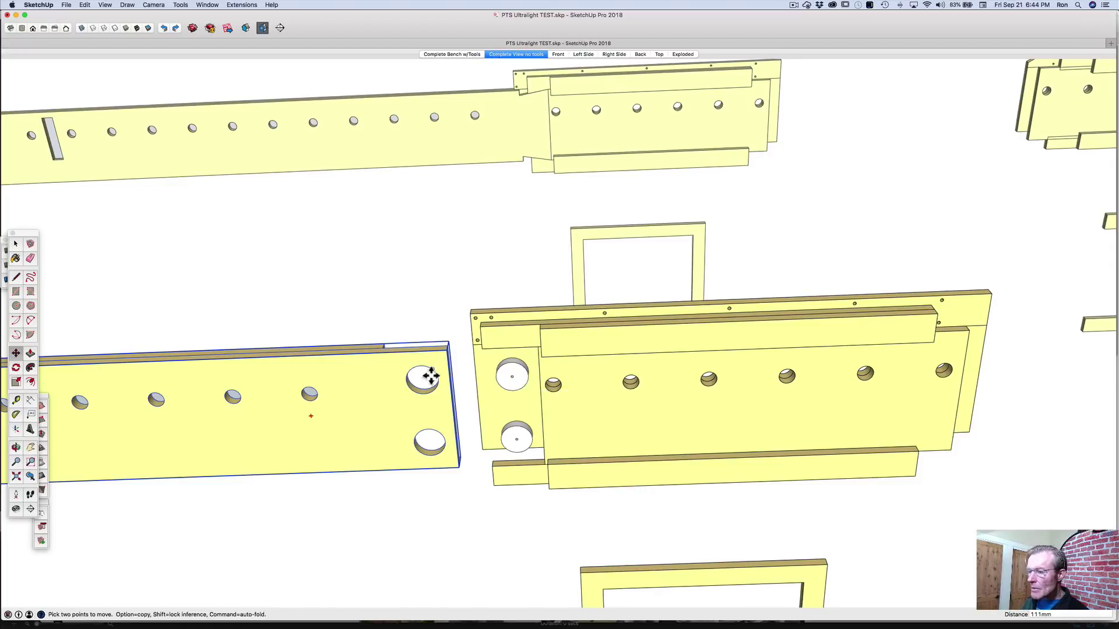
# - Rotate the extension arm about 20 degrees upward around its corner at the bench frame
pyautogui.press('o')
pyautogui.moveTo(532, 380); pyautogui.dragTo(581, 527)
pyautogui.press('q')
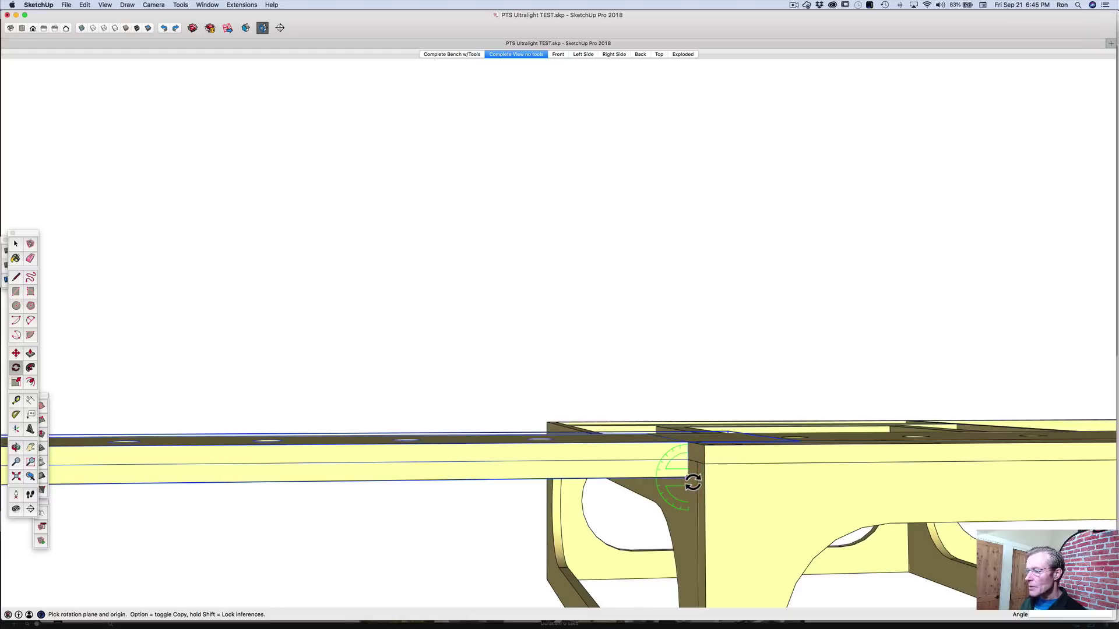
pyautogui.click(689, 479)
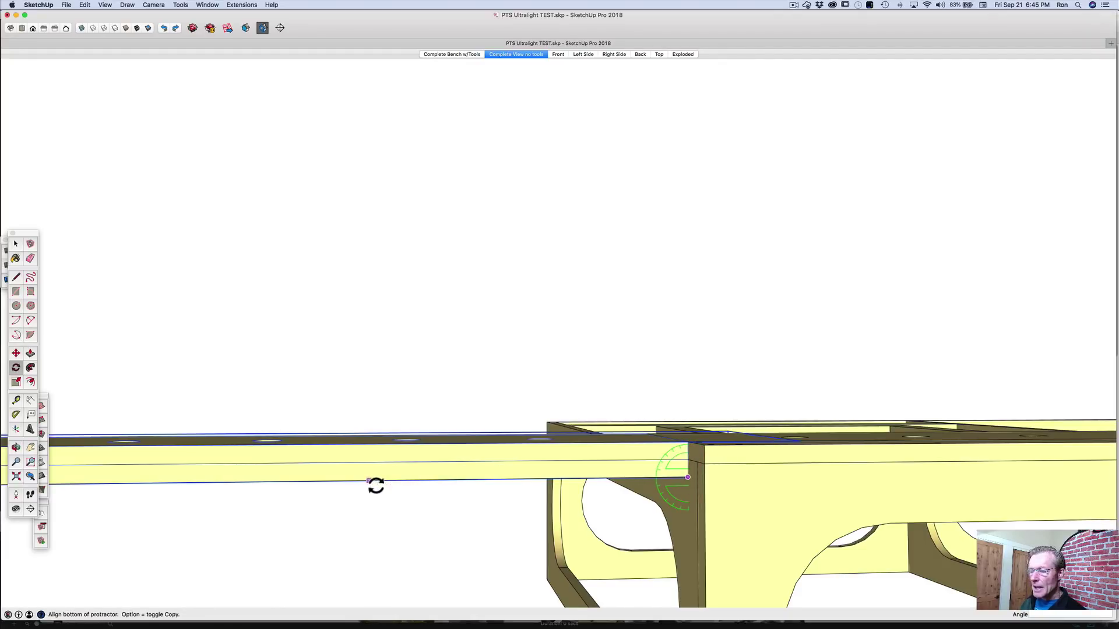
pyautogui.click(368, 481)
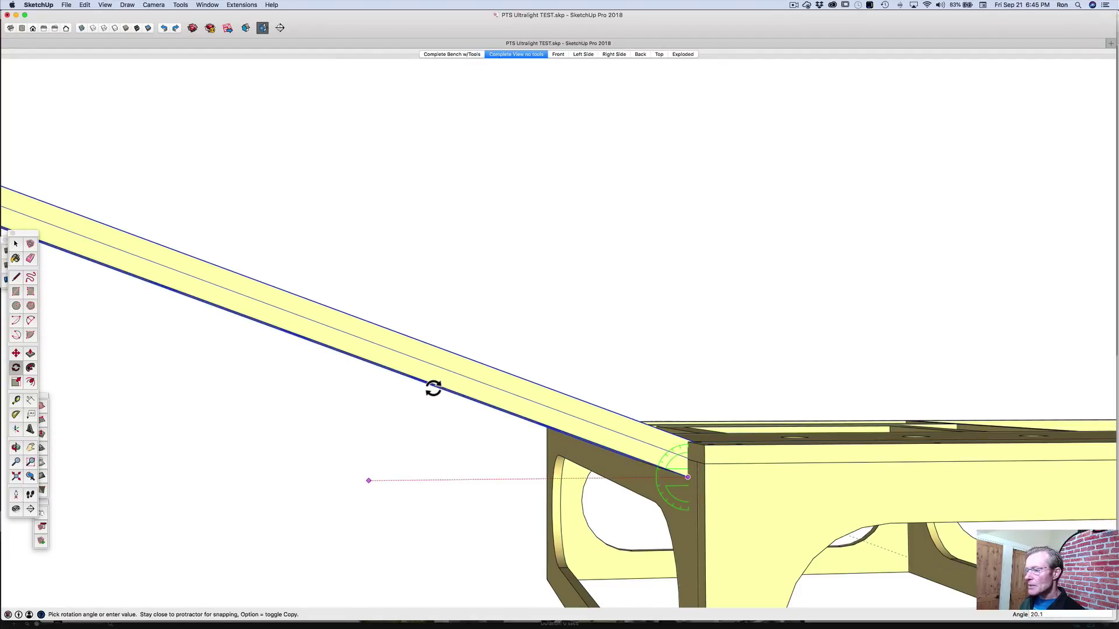
pyautogui.click(433, 389)
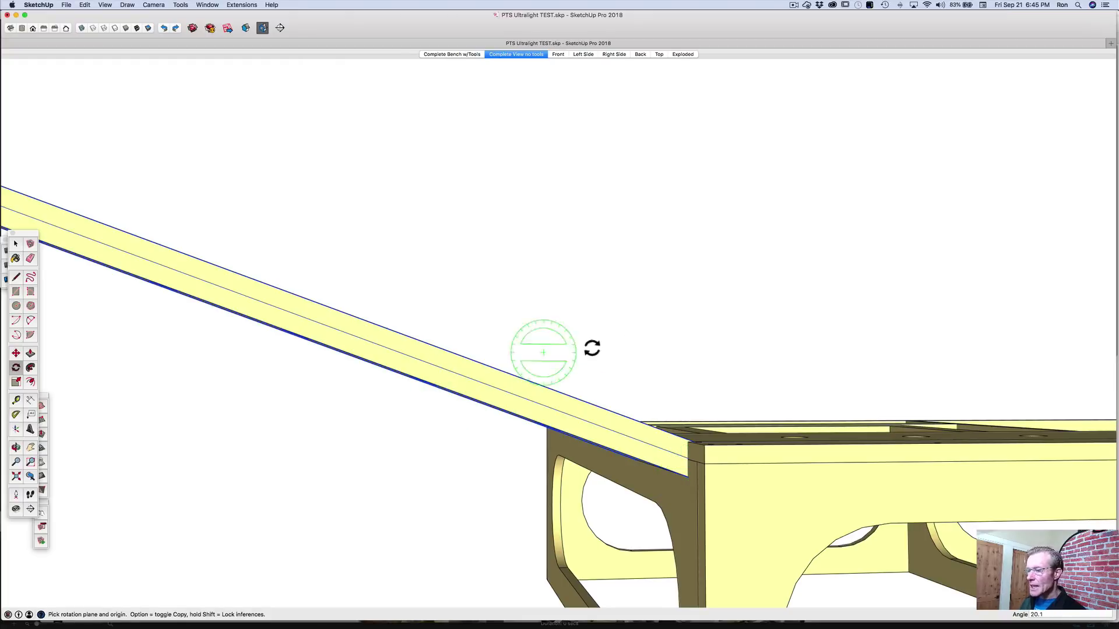
# - Clear the selection and zoom out to look down along the tilted arm
pyautogui.press('space')
pyautogui.click(625, 334)
pyautogui.scroll(-2, 614, 431)
pyautogui.scroll(-1, 616, 428)
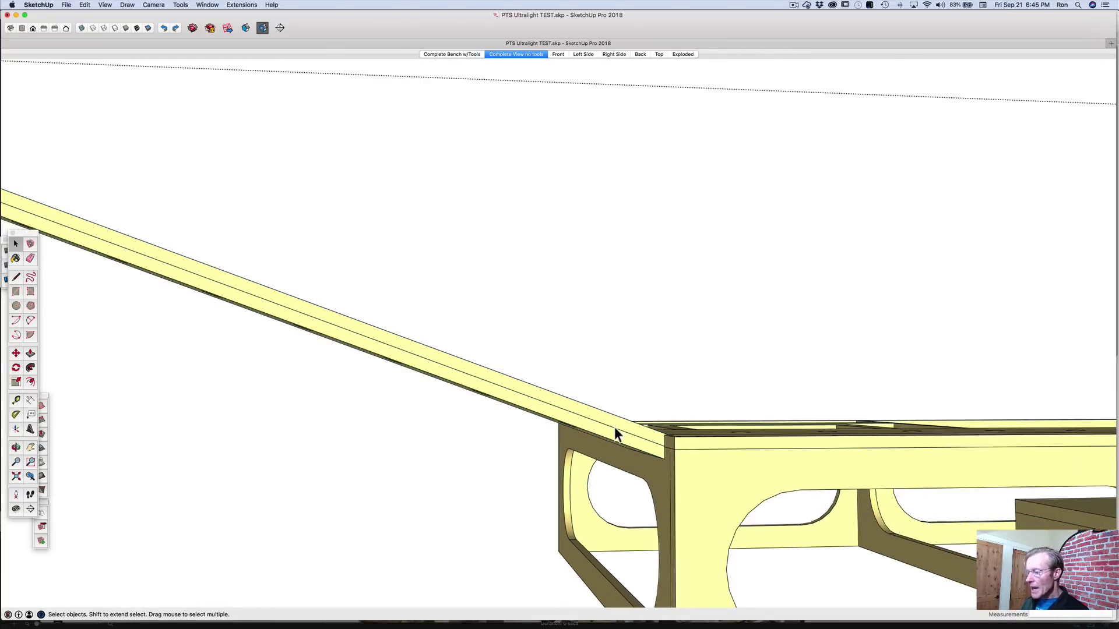
pyautogui.moveTo(614, 427); pyautogui.dragTo(779, 527, button='middle')
pyautogui.scroll(-6, 802, 484)
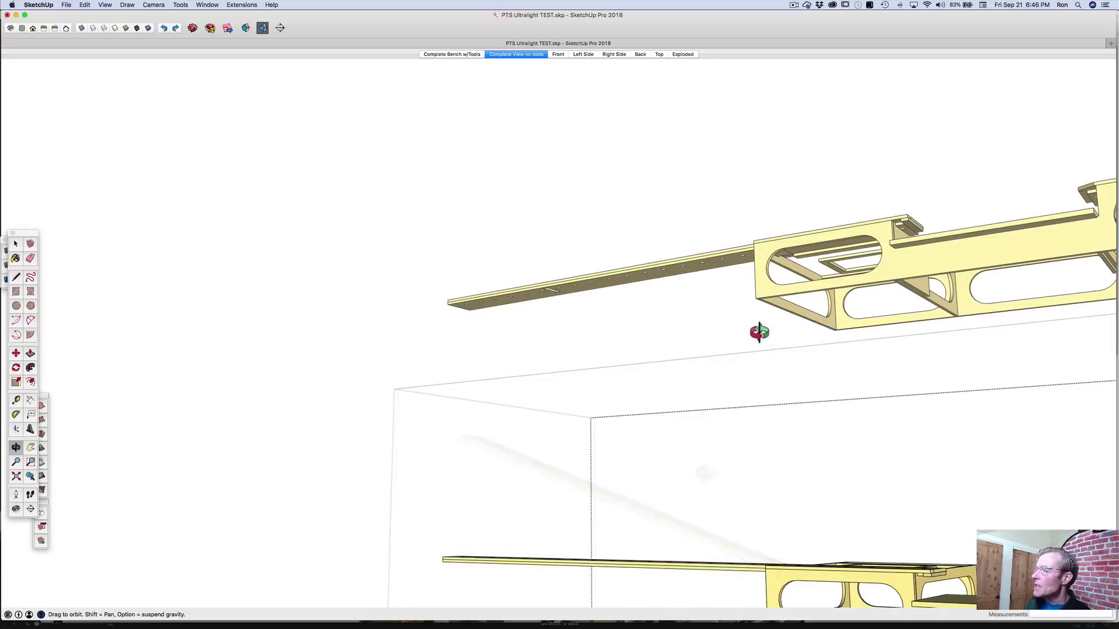
# - Zoom in and orbit around the tilted arm's joint with the box section from several low angles
pyautogui.moveTo(807, 243); pyautogui.dragTo(785, 265)
pyautogui.scroll(6, 785, 265)
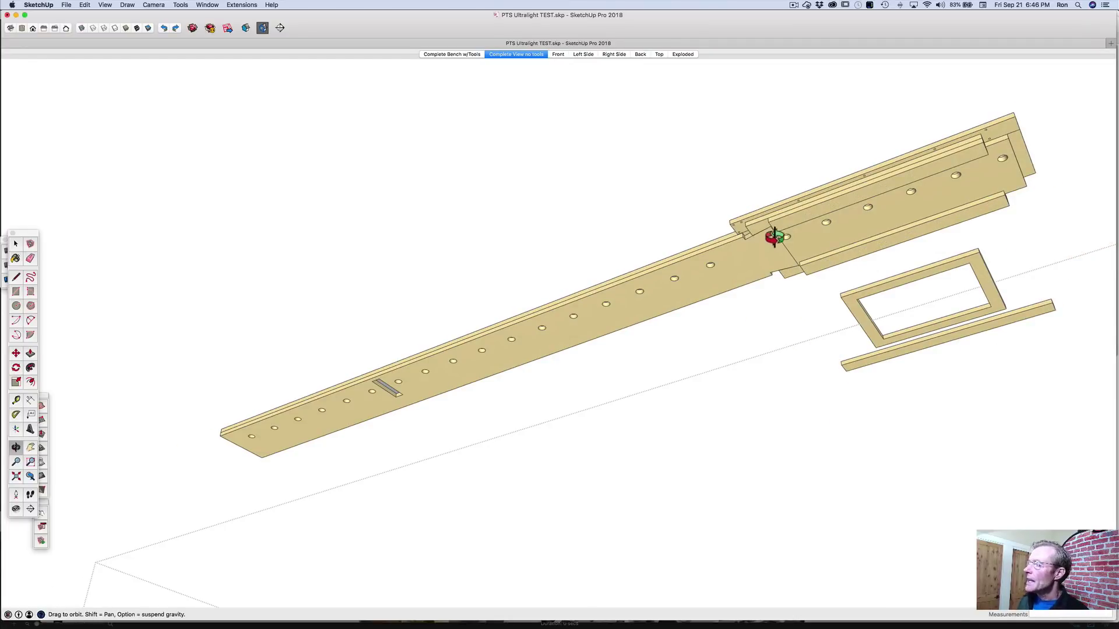
pyautogui.scroll(3, 774, 237)
pyautogui.scroll(2, 774, 237)
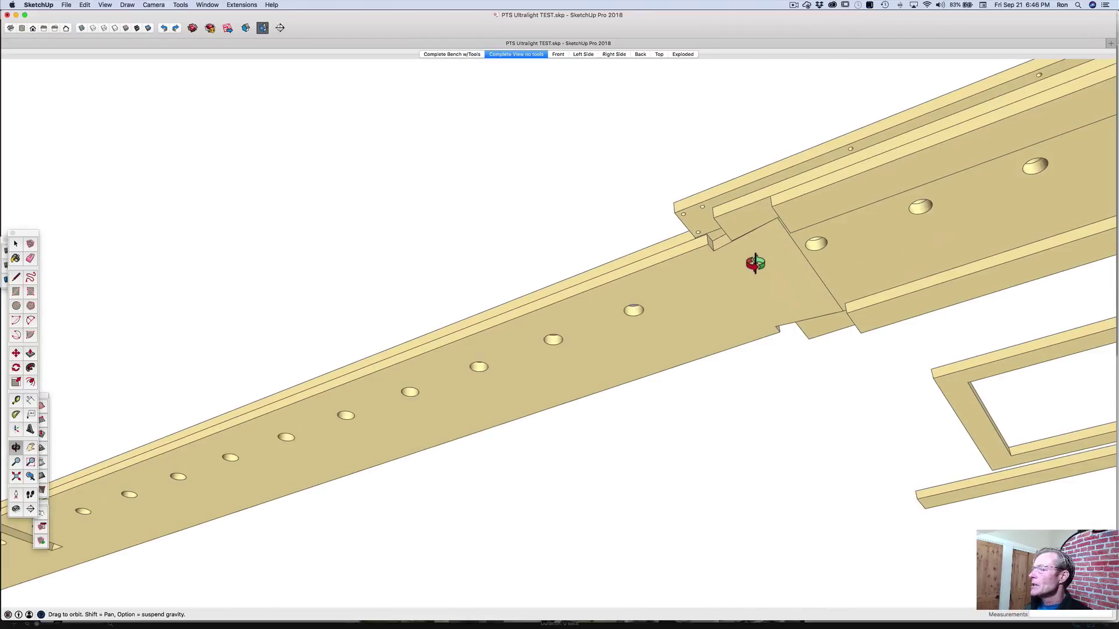
pyautogui.moveTo(751, 260); pyautogui.dragTo(944, 314)
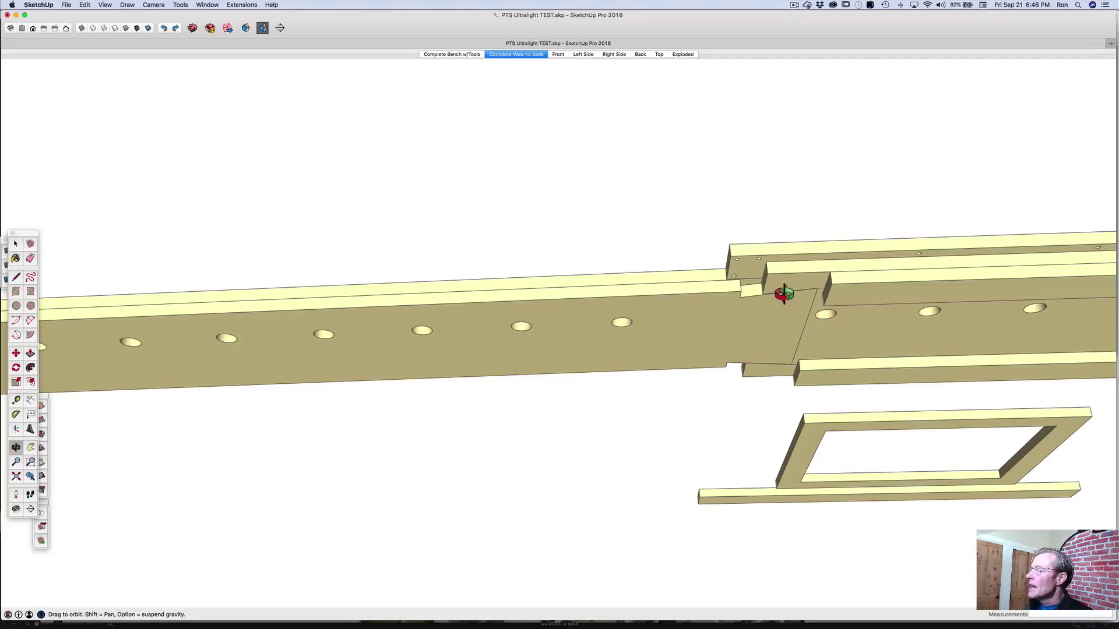
pyautogui.moveTo(782, 295); pyautogui.dragTo(800, 275)
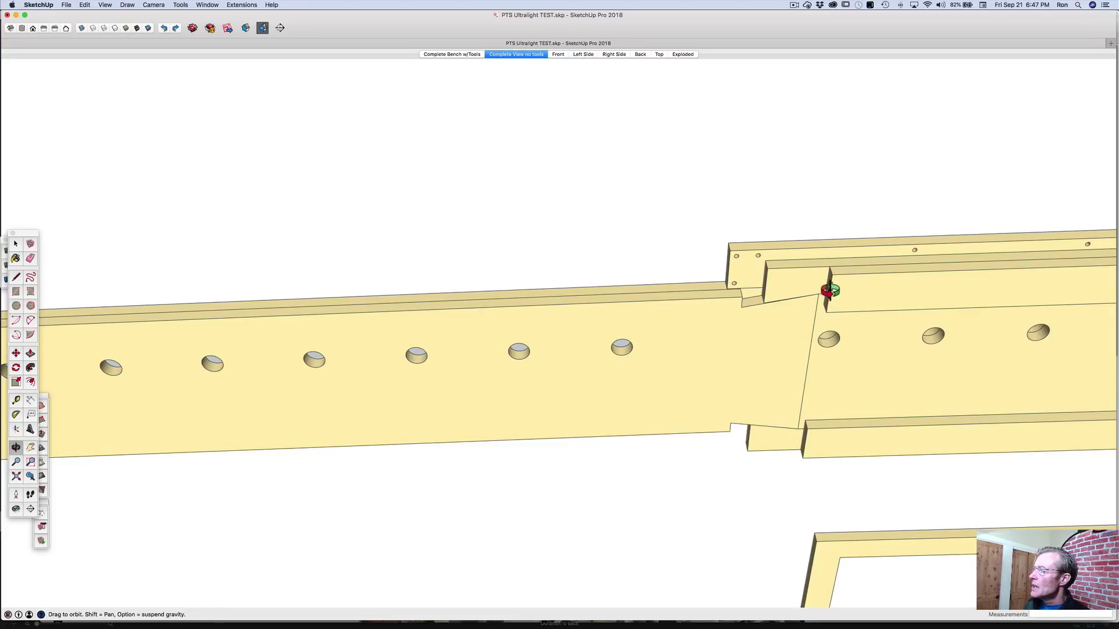
pyautogui.moveTo(845, 319); pyautogui.dragTo(863, 340)
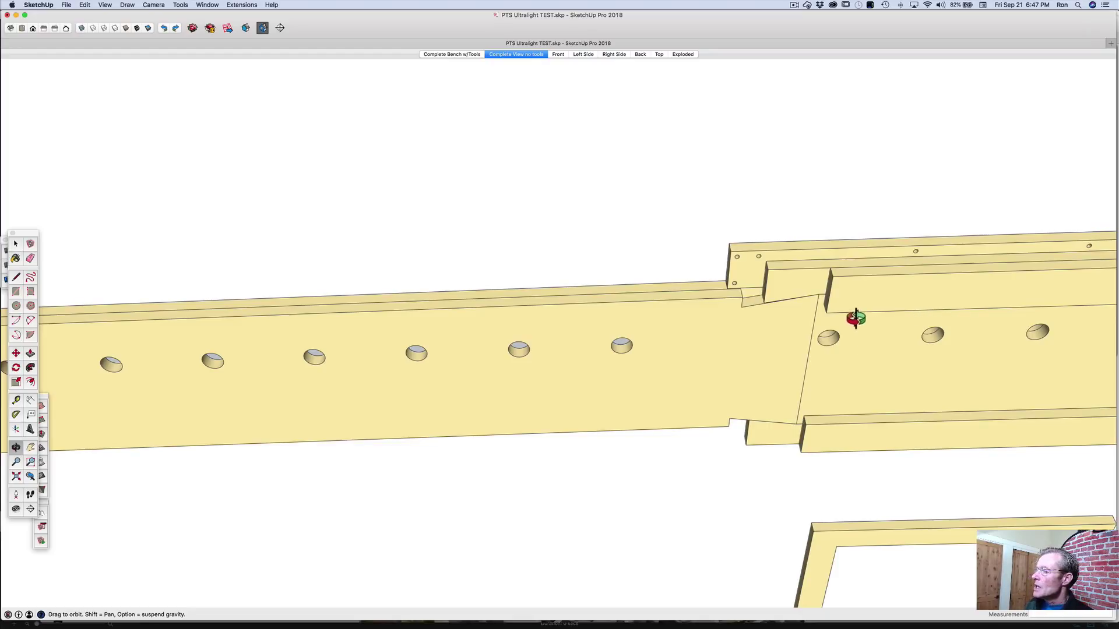
pyautogui.scroll(1, 784, 288)
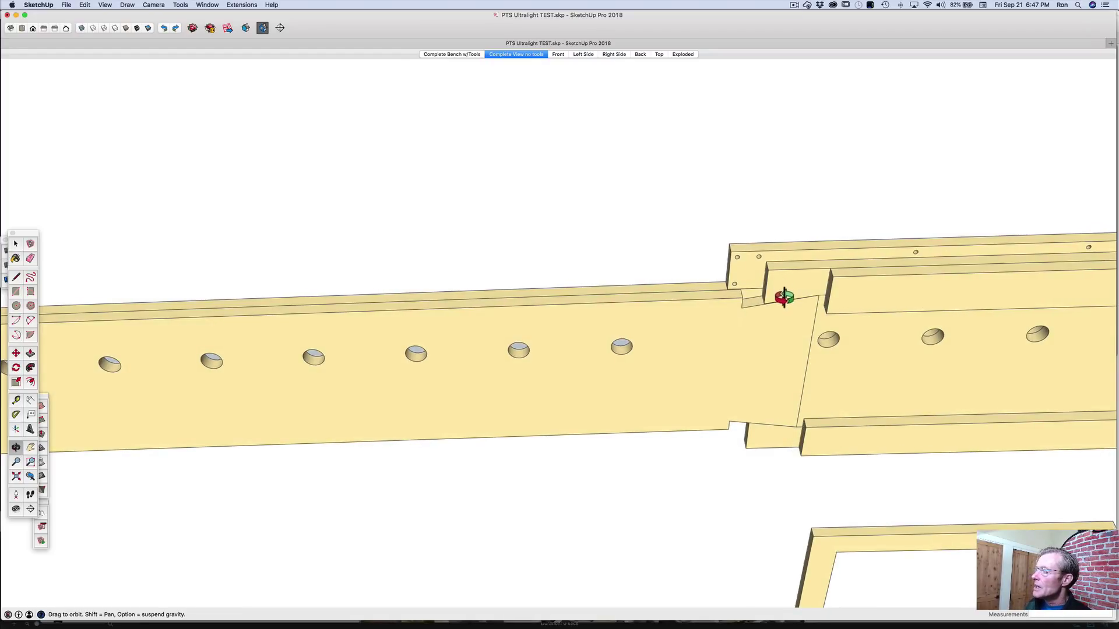
pyautogui.scroll(2, 784, 299)
pyautogui.moveTo(784, 299); pyautogui.dragTo(779, 272)
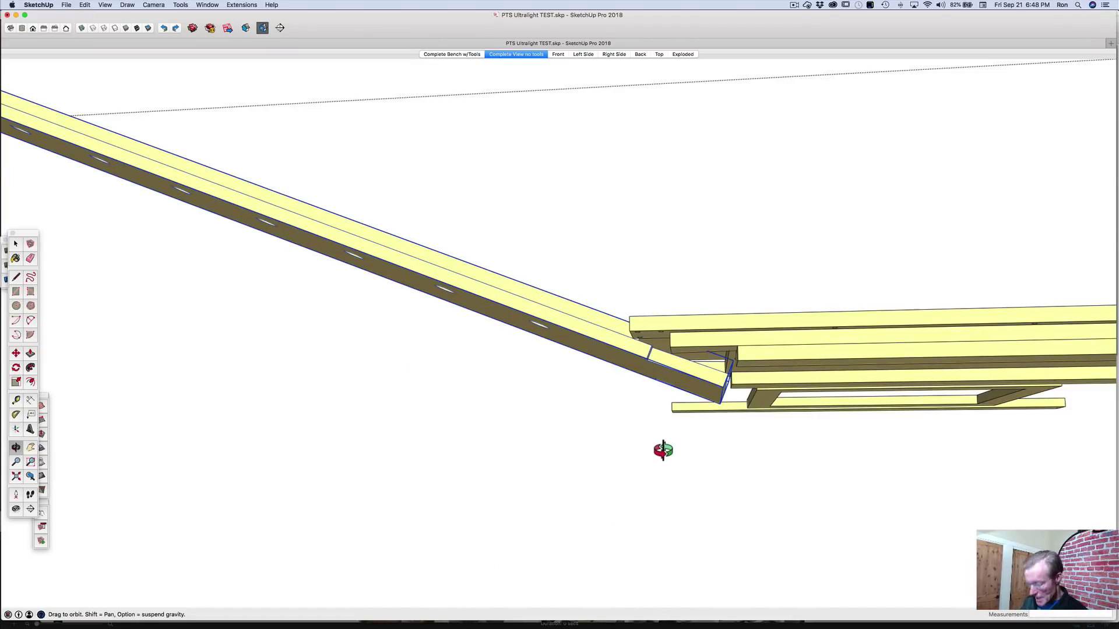
pyautogui.press('m')
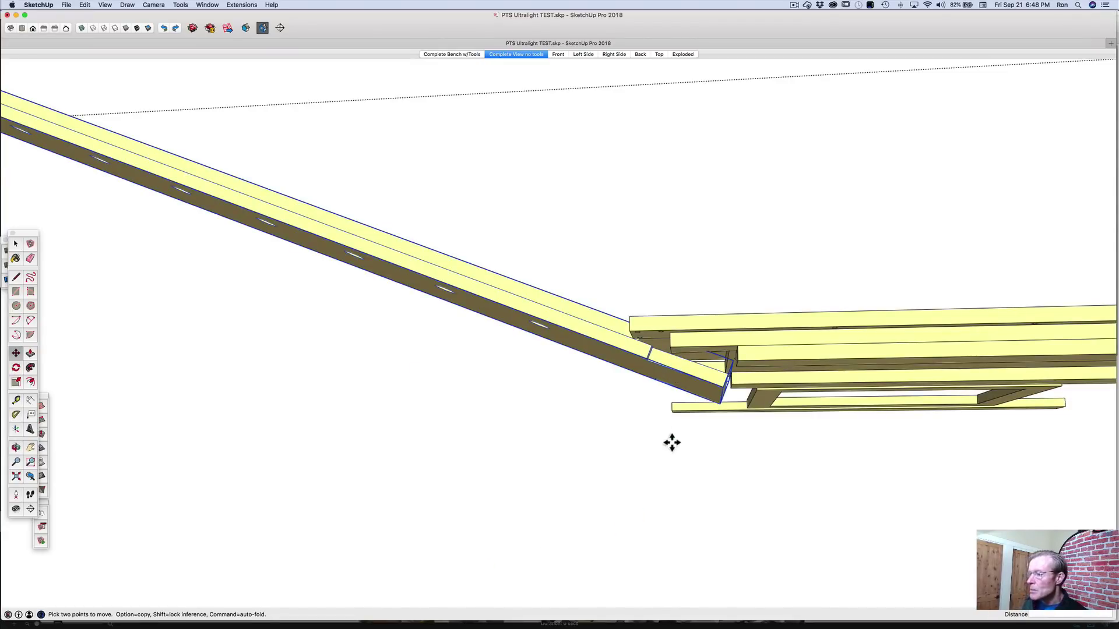
pyautogui.click(707, 379)
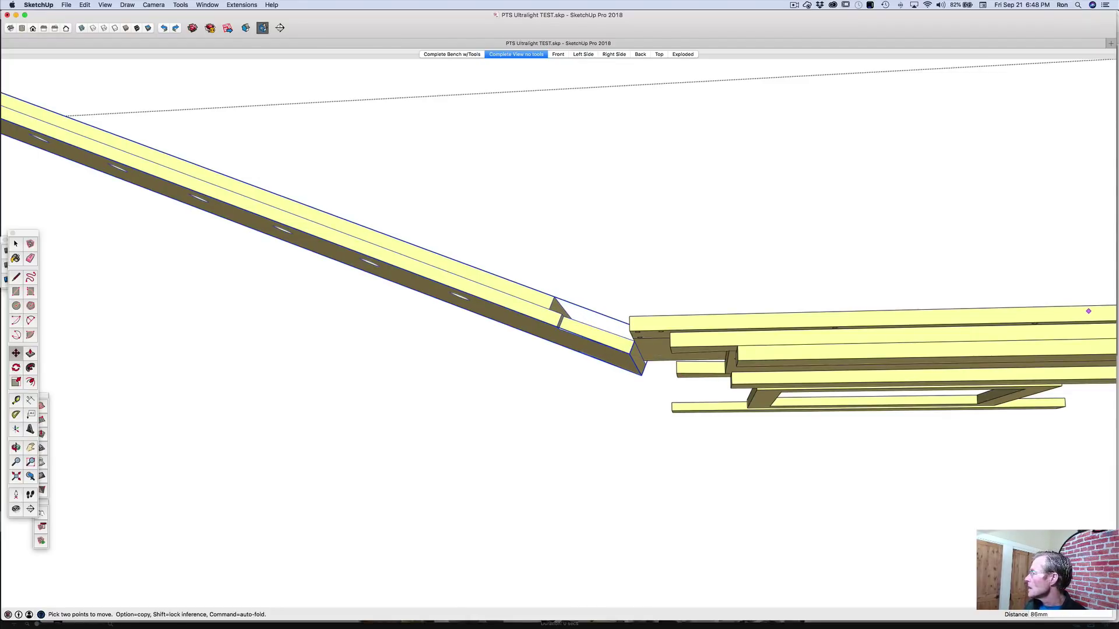
pyautogui.moveTo(640, 372); pyautogui.dragTo(532, 324, button='middle')
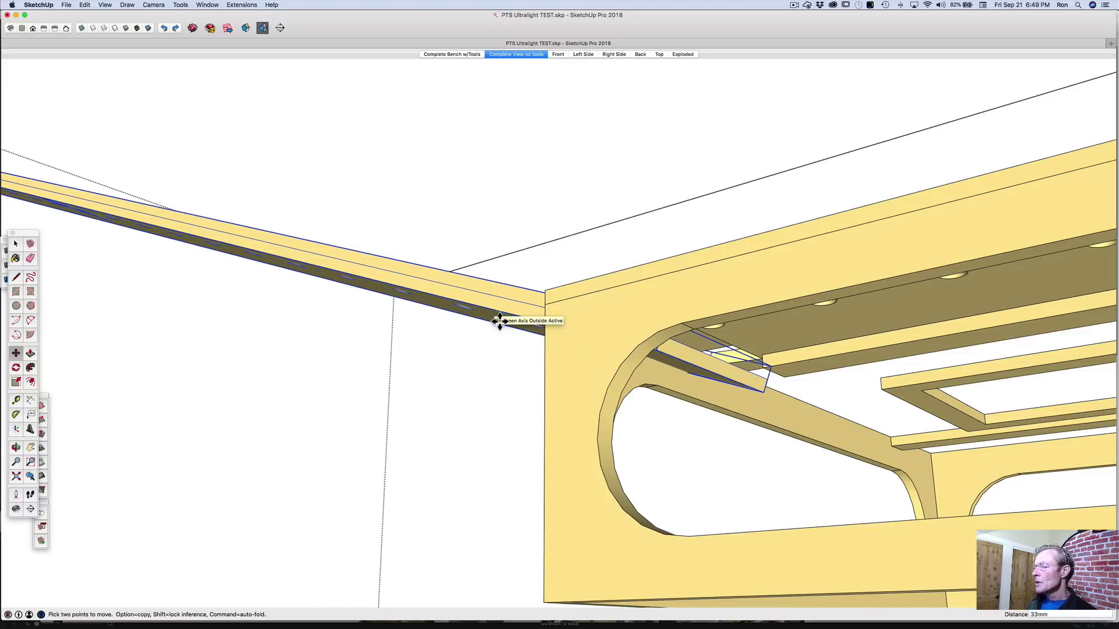
pyautogui.press('space')
pyautogui.moveTo(645, 358); pyautogui.dragTo(656, 279, button='middle')
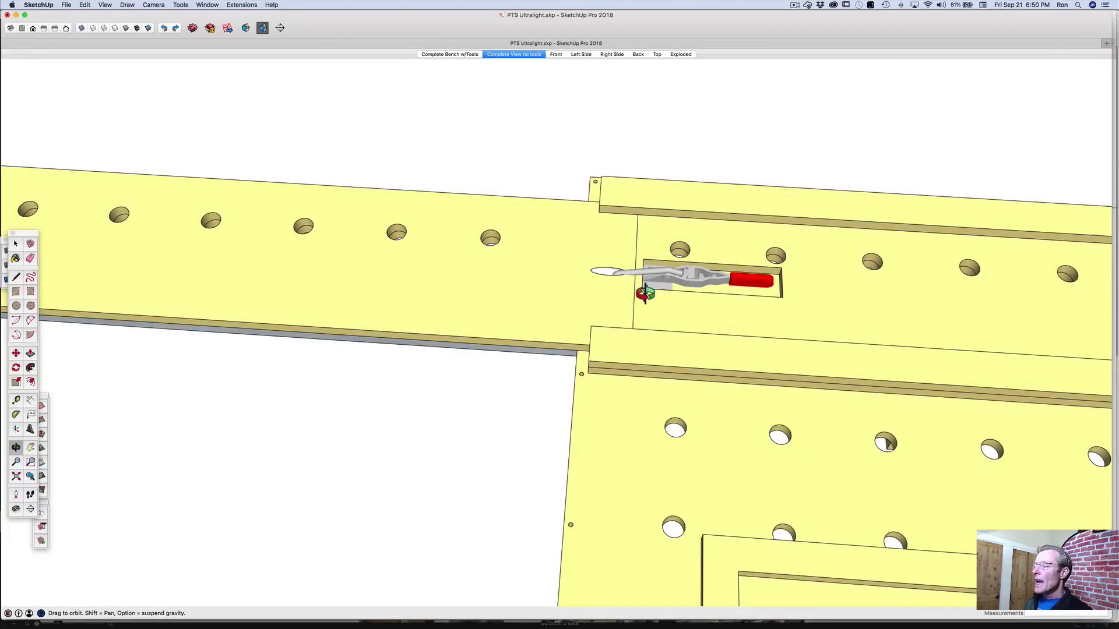
# - Orbit closely around the red-handled toggle clamp in its recess, from low to overhead angles
pyautogui.moveTo(691, 305); pyautogui.dragTo(680, 244)
pyautogui.scroll(3, 675, 290)
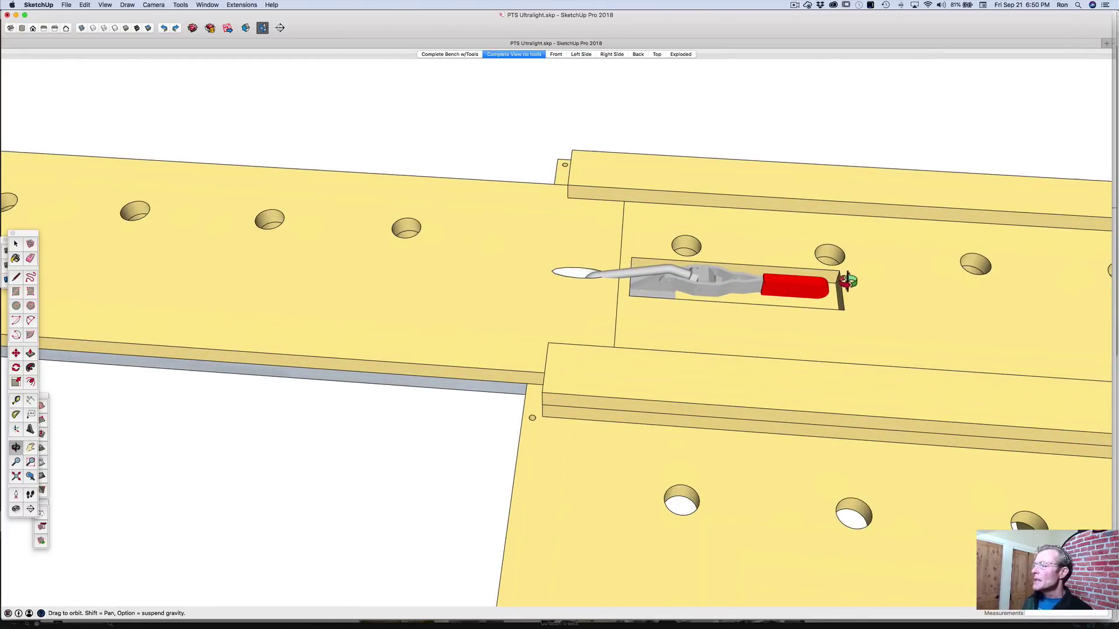
pyautogui.moveTo(764, 299); pyautogui.dragTo(737, 228)
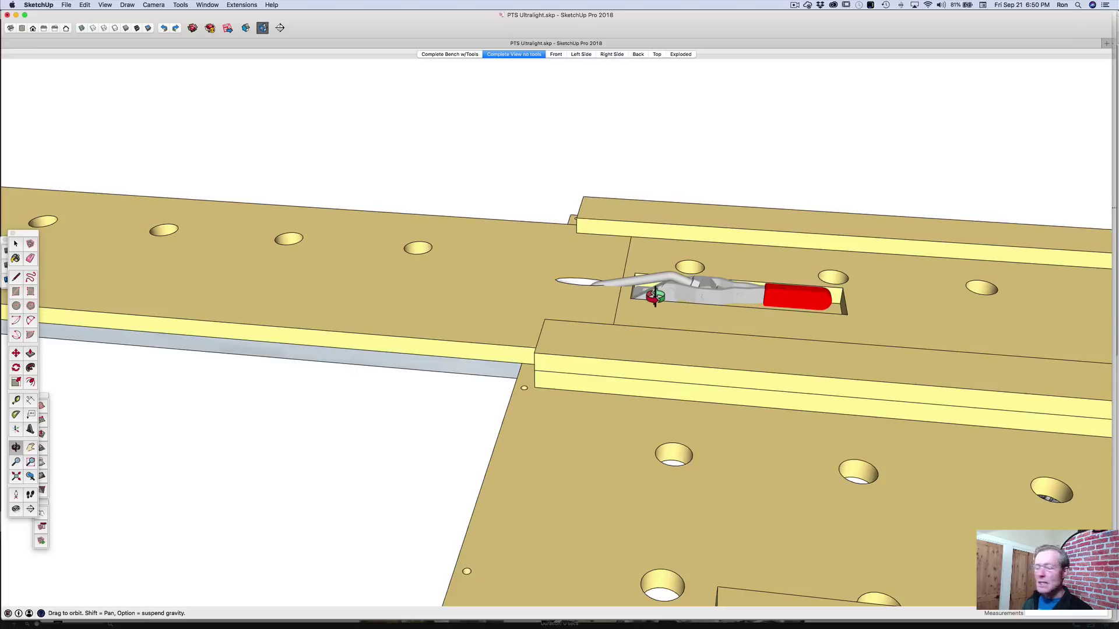
pyautogui.moveTo(691, 284); pyautogui.dragTo(750, 298)
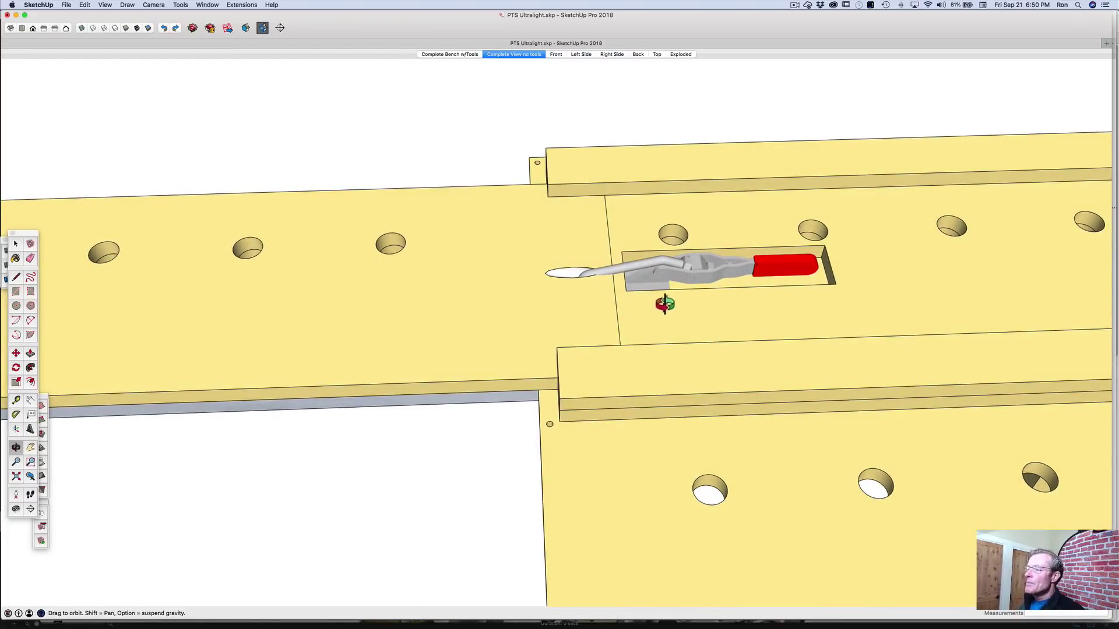
pyautogui.moveTo(662, 300); pyautogui.dragTo(697, 270)
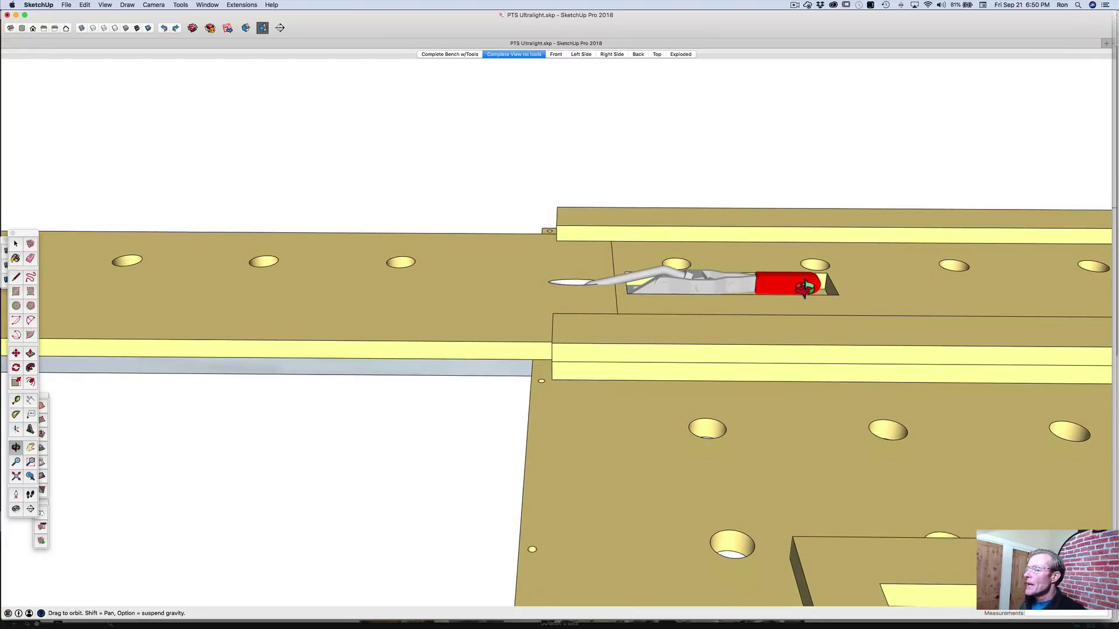
pyautogui.moveTo(739, 295); pyautogui.dragTo(726, 371)
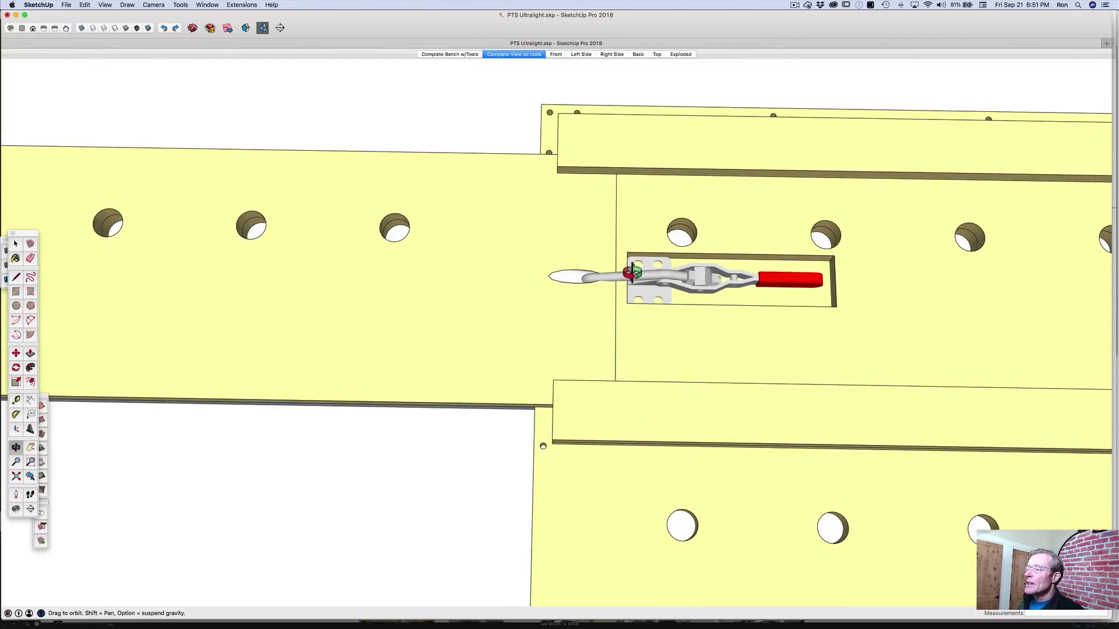
pyautogui.moveTo(631, 270)
pyautogui.mouseDown()
pyautogui.moveTo(654, 268)
pyautogui.moveTo(643, 285)
pyautogui.mouseUp()
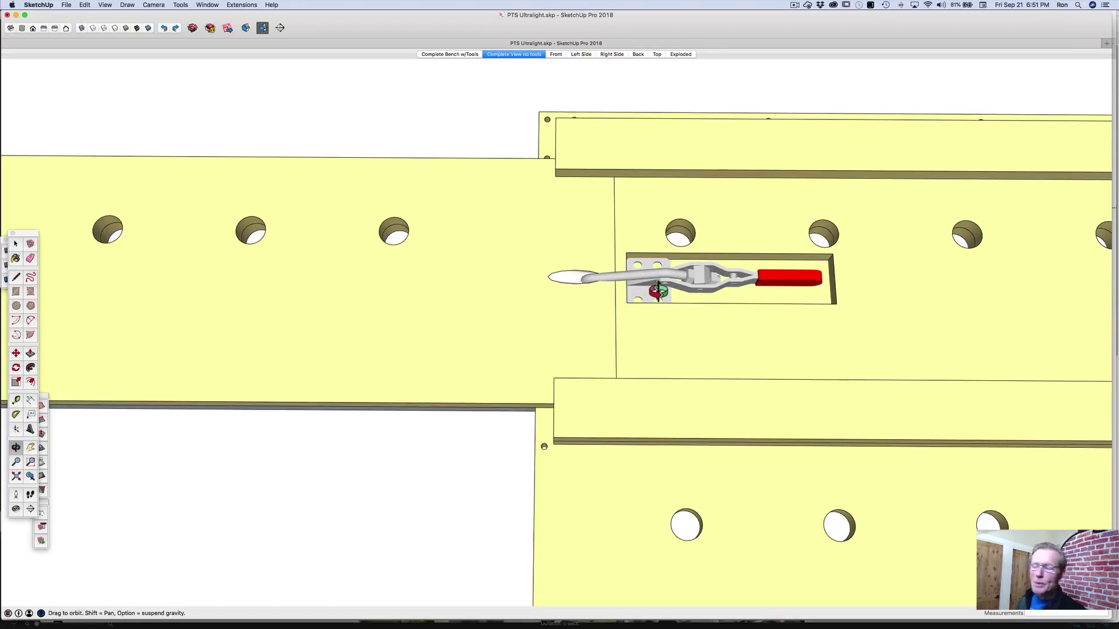
pyautogui.moveTo(654, 292); pyautogui.dragTo(641, 267)
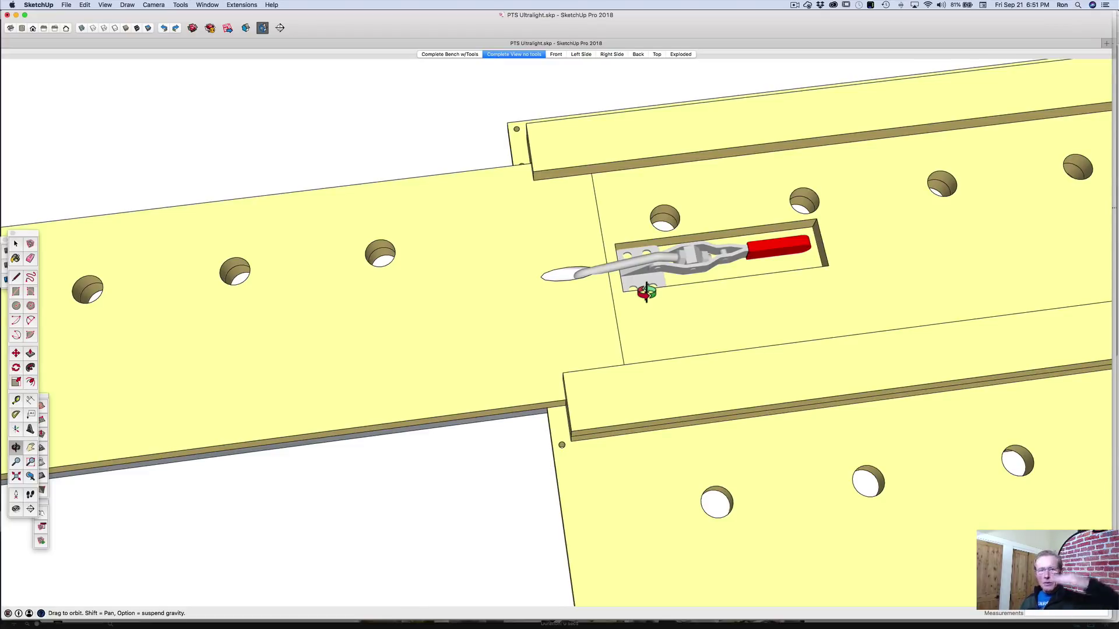
pyautogui.moveTo(662, 290); pyautogui.dragTo(690, 279)
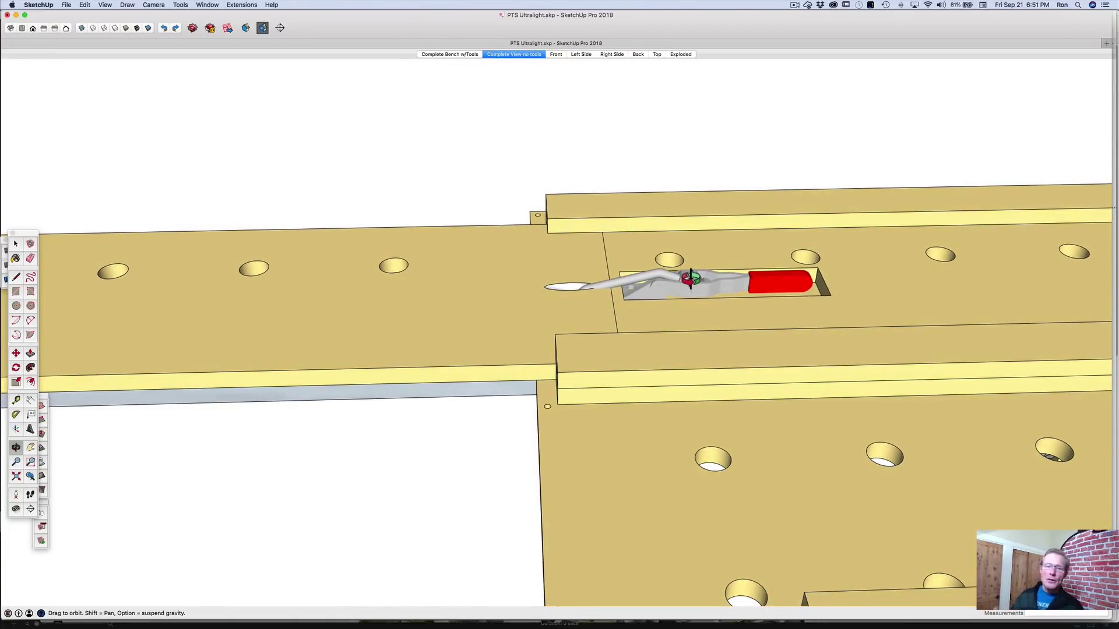
# - Select the extension arm board group, zoom out to the whole bench, then zoom back in
pyautogui.press('space')
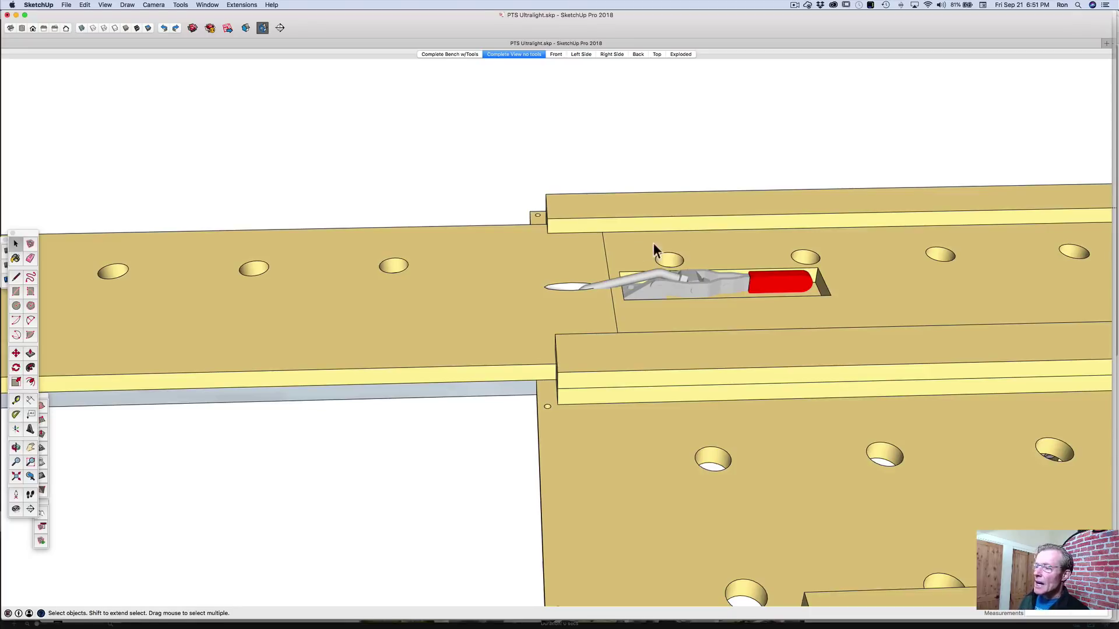
pyautogui.click(477, 345)
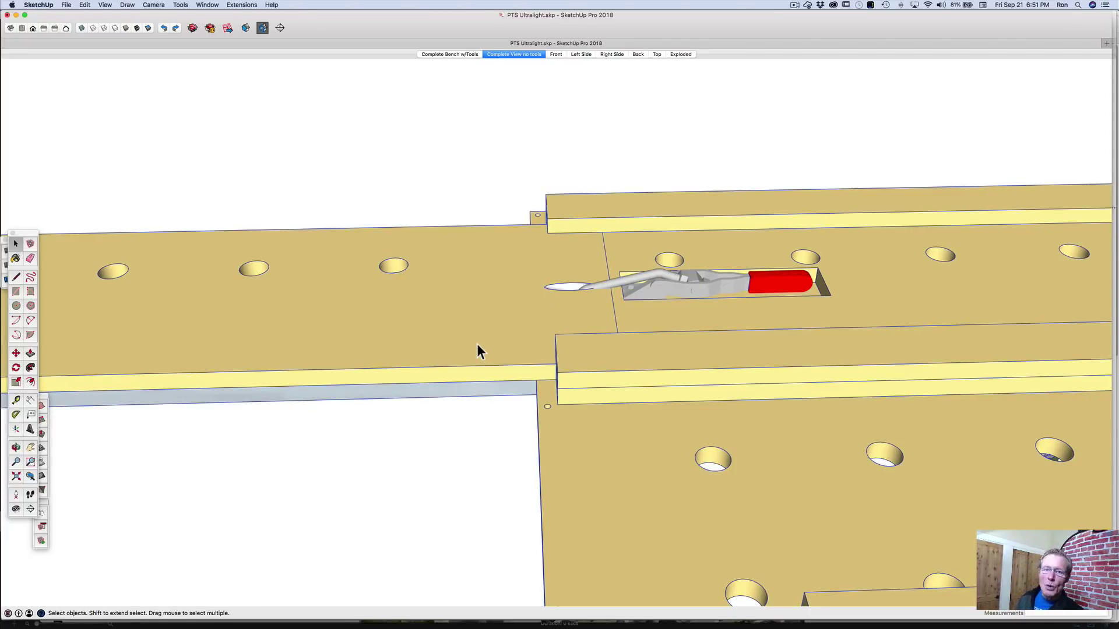
pyautogui.moveTo(477, 344); pyautogui.dragTo(412, 334, button='middle')
pyautogui.scroll(-5, 412, 334)
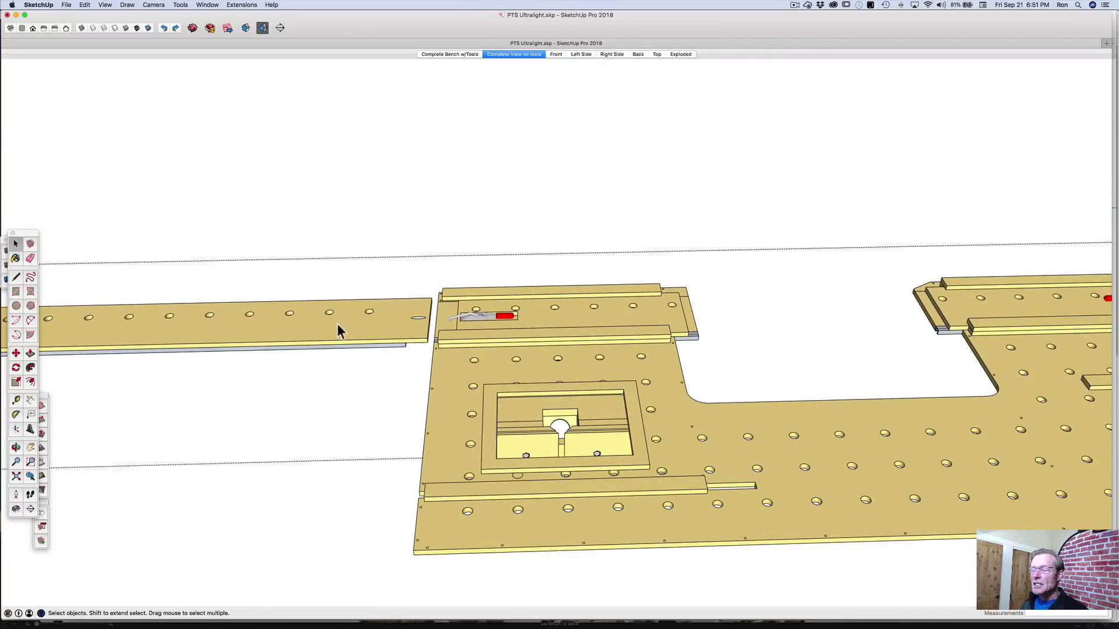
pyautogui.scroll(-4, 348, 328)
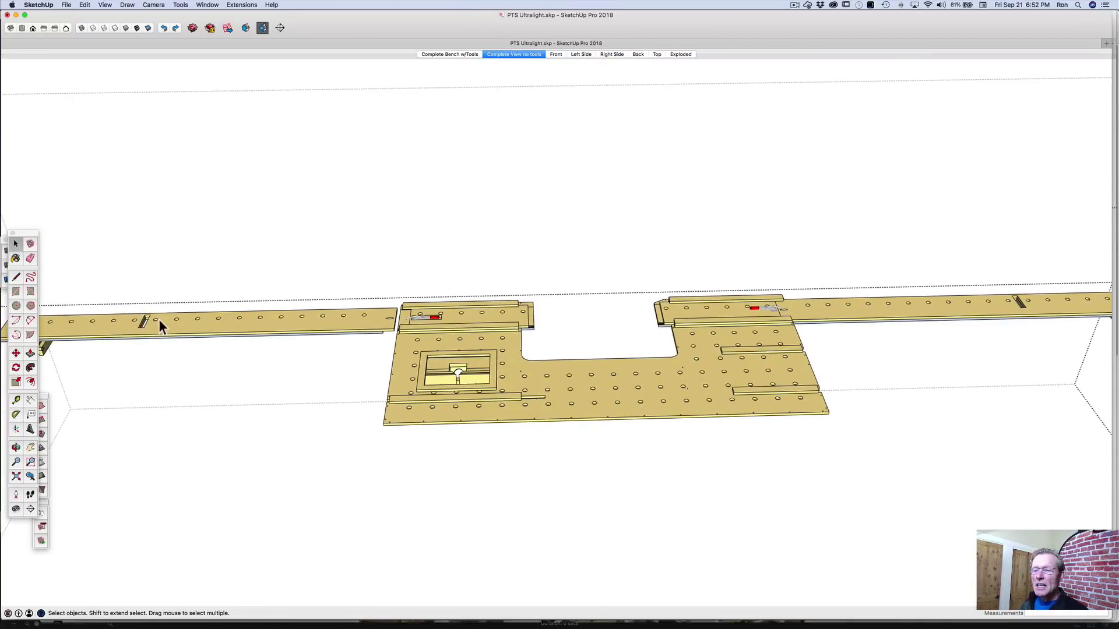
pyautogui.scroll(-3, 164, 322)
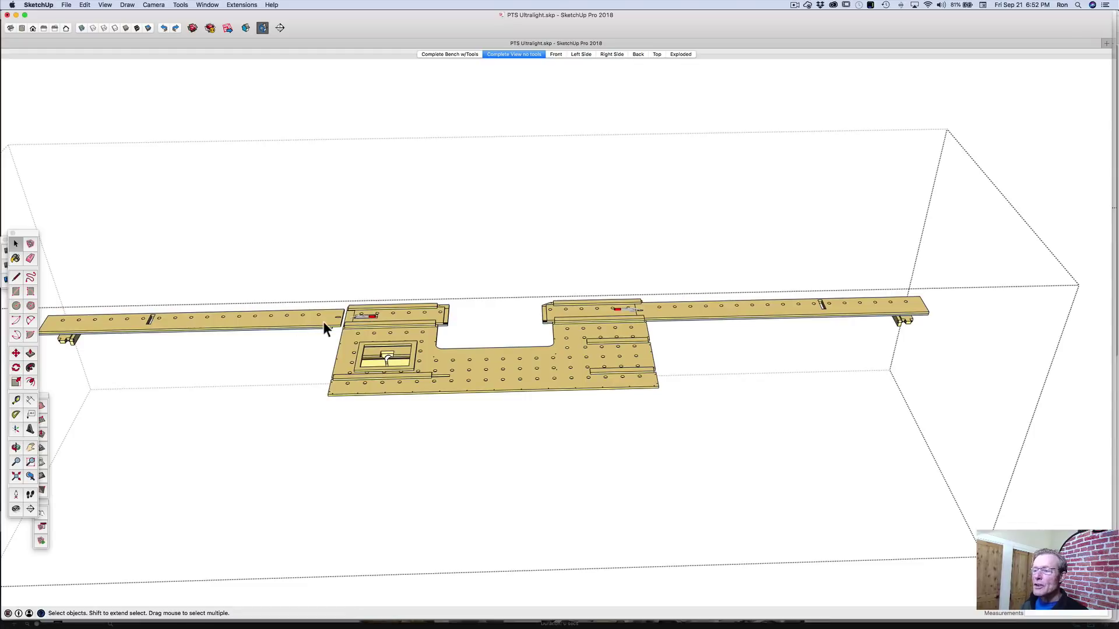
pyautogui.scroll(10, 326, 320)
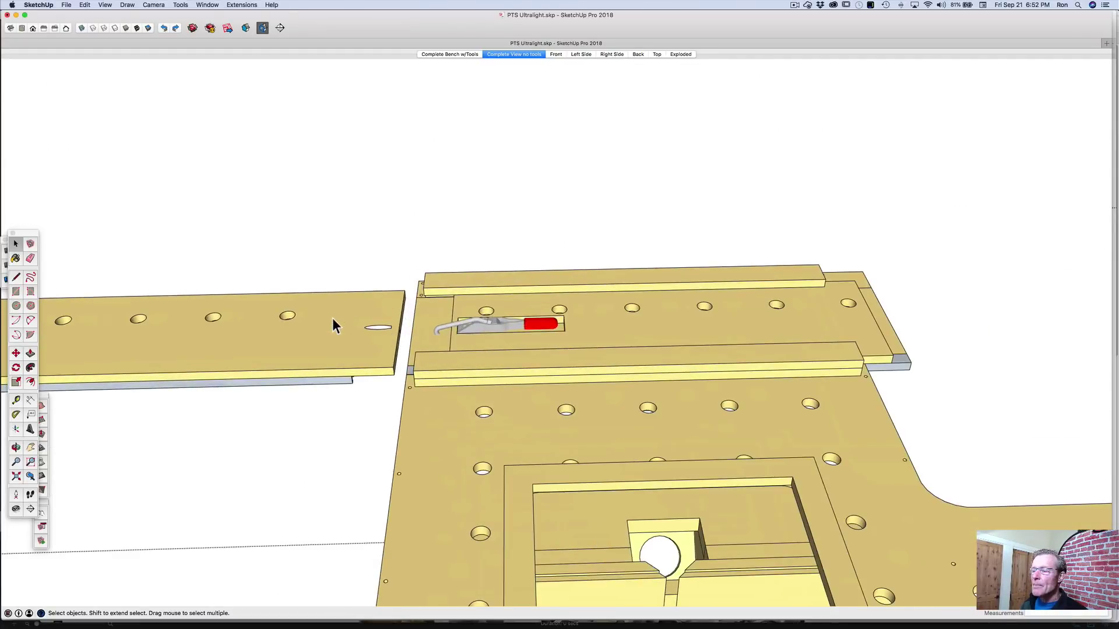
pyautogui.scroll(2, 335, 327)
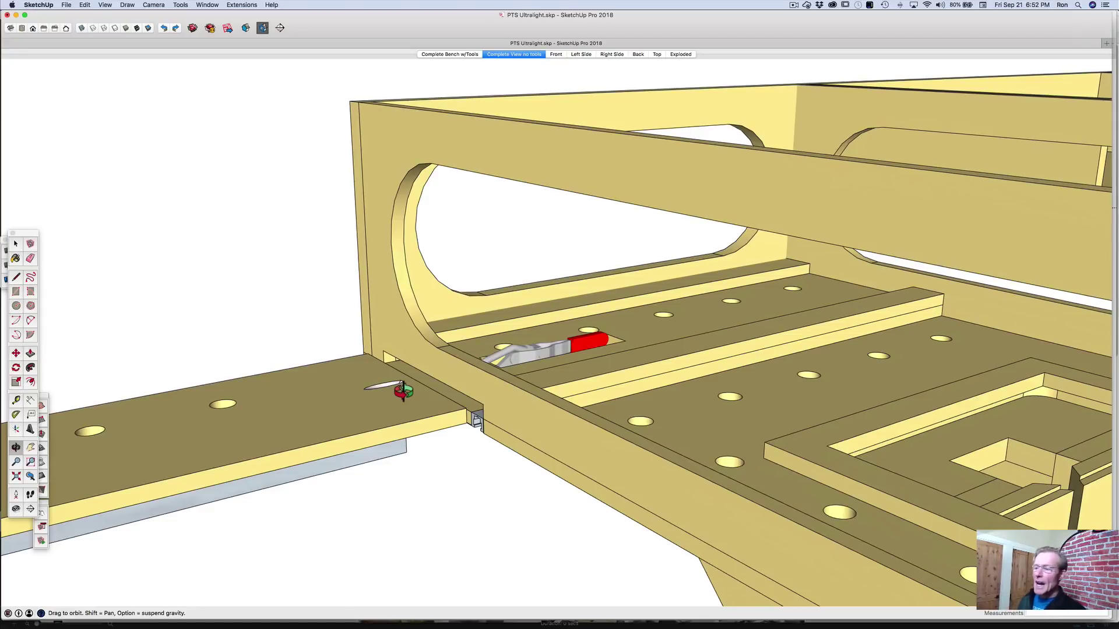
# - Orbit under the bench top around the arm's underside, then back to a front view of the box
pyautogui.moveTo(439, 428)
pyautogui.mouseDown()
pyautogui.moveTo(436, 442)
pyautogui.moveTo(402, 441)
pyautogui.moveTo(445, 405)
pyautogui.moveTo(445, 312)
pyautogui.moveTo(420, 320)
pyautogui.moveTo(419, 422)
pyautogui.mouseUp()
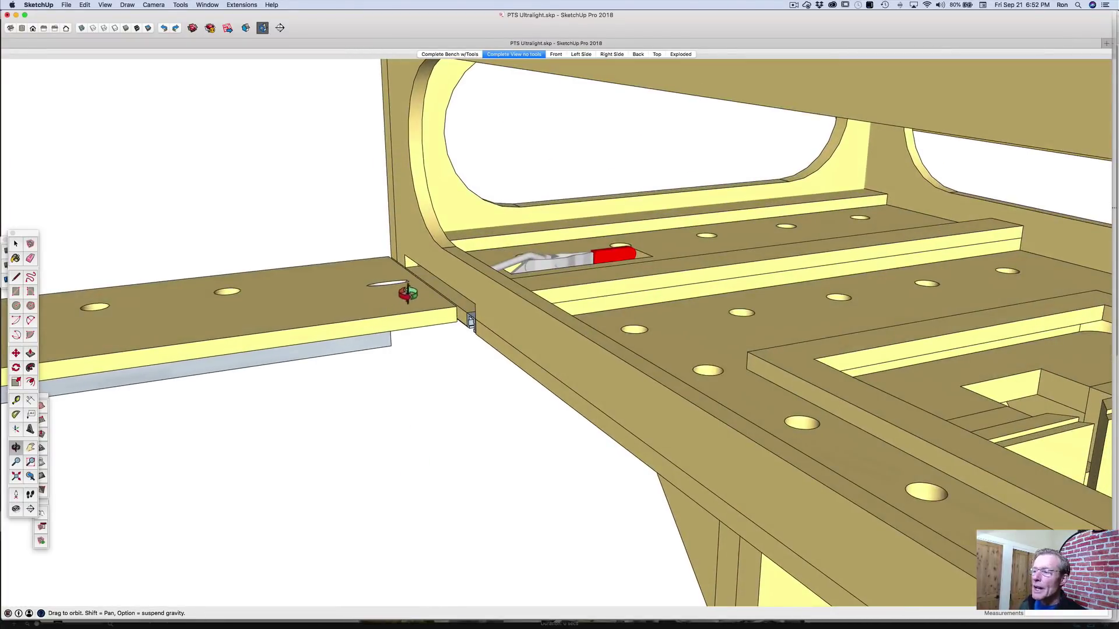
pyautogui.moveTo(403, 300)
pyautogui.mouseDown()
pyautogui.moveTo(408, 274)
pyautogui.moveTo(412, 317)
pyautogui.mouseUp()
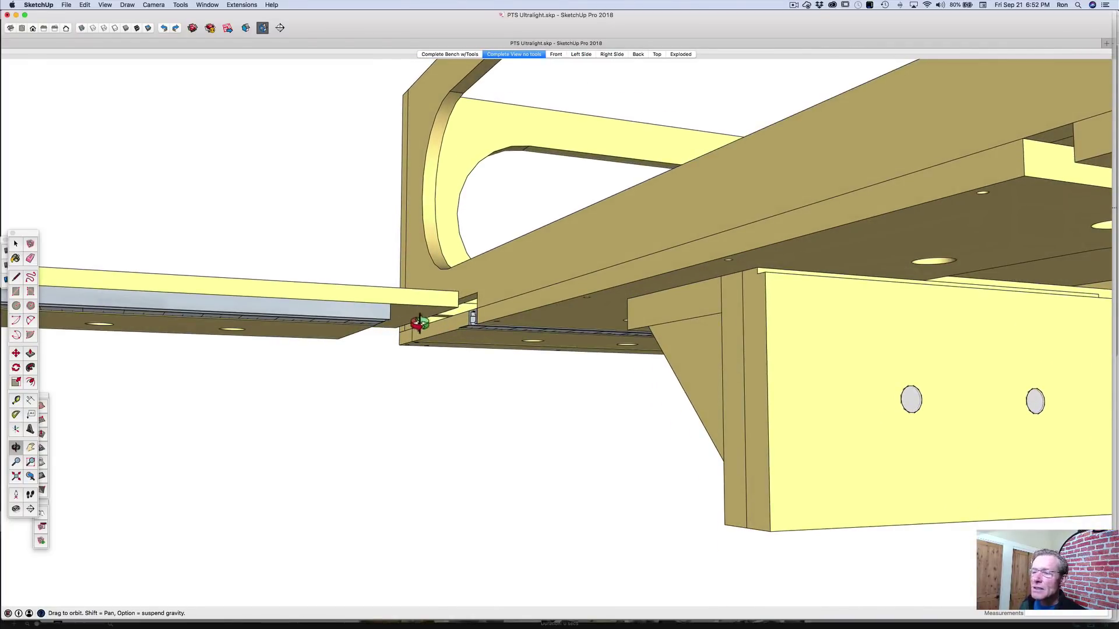
pyautogui.moveTo(417, 326); pyautogui.dragTo(475, 286)
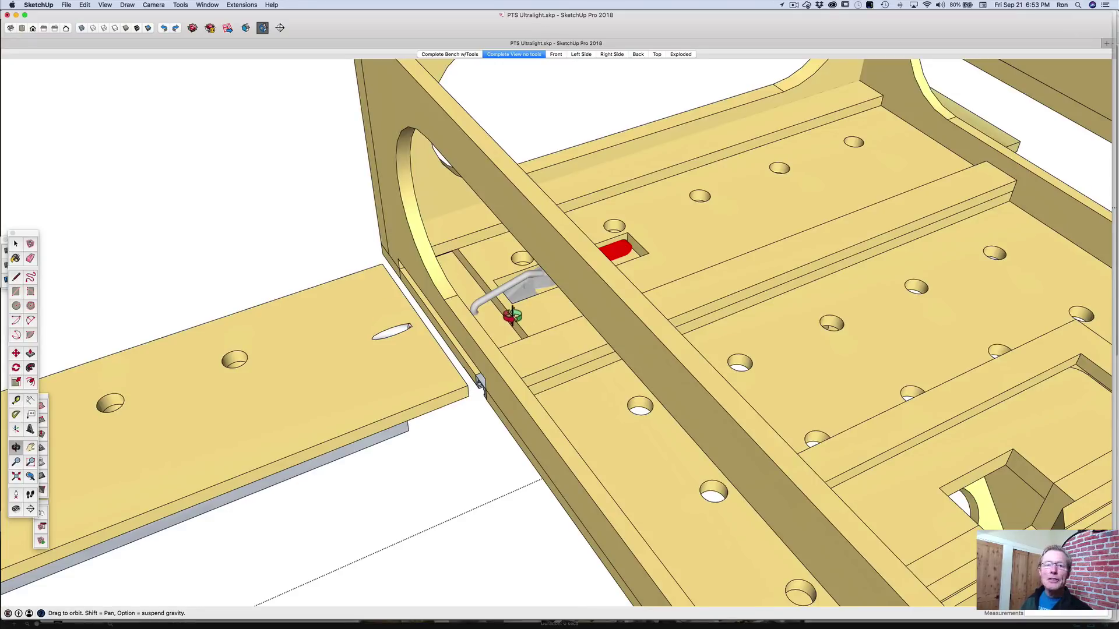
pyautogui.moveTo(497, 333)
pyautogui.mouseDown()
pyautogui.moveTo(519, 117)
pyautogui.moveTo(479, 337)
pyautogui.mouseUp()
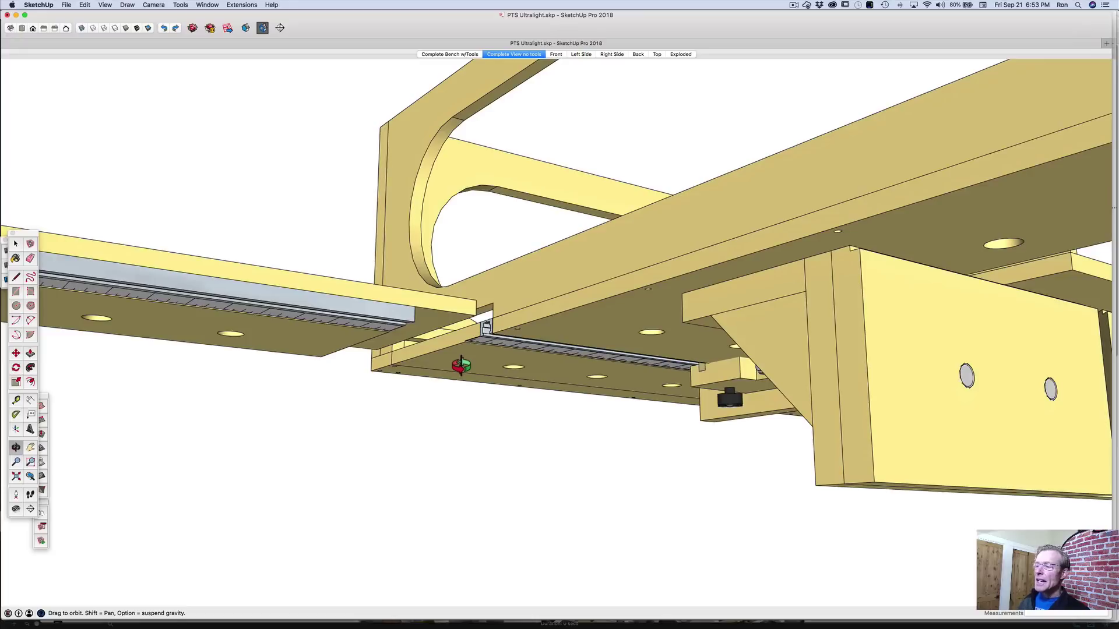
pyautogui.moveTo(462, 377); pyautogui.dragTo(464, 394)
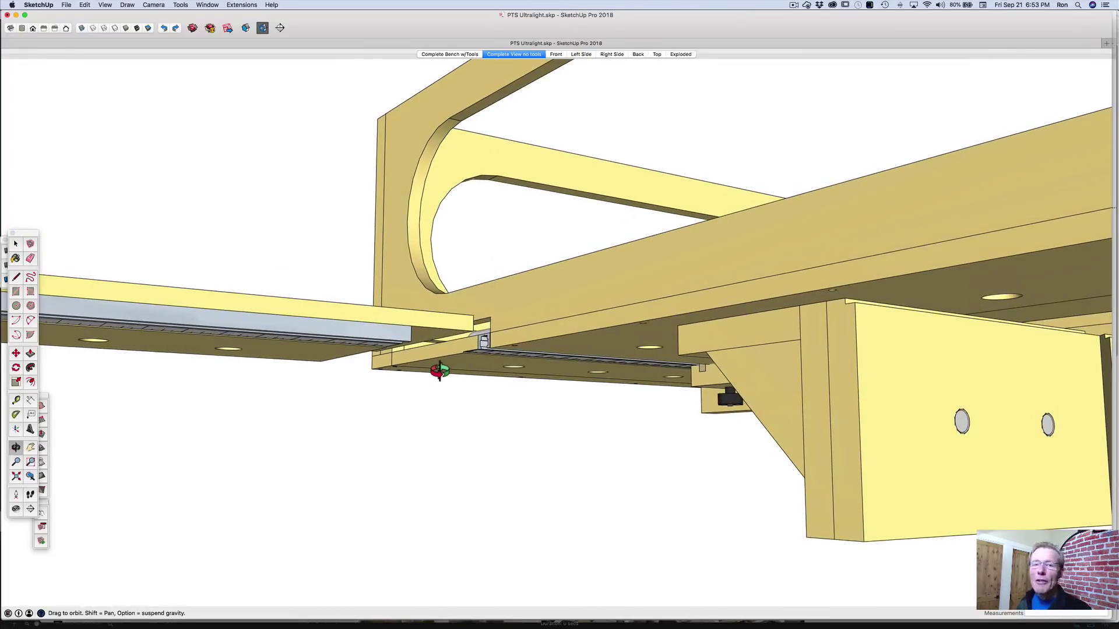
pyautogui.moveTo(440, 372); pyautogui.dragTo(595, 448)
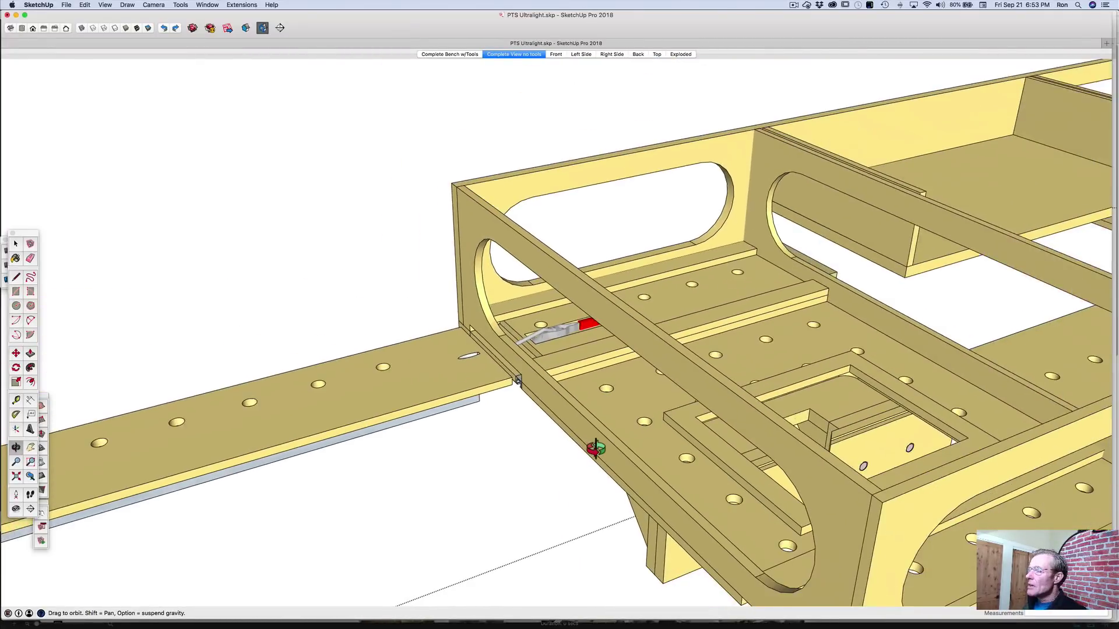
pyautogui.moveTo(637, 445); pyautogui.dragTo(591, 457)
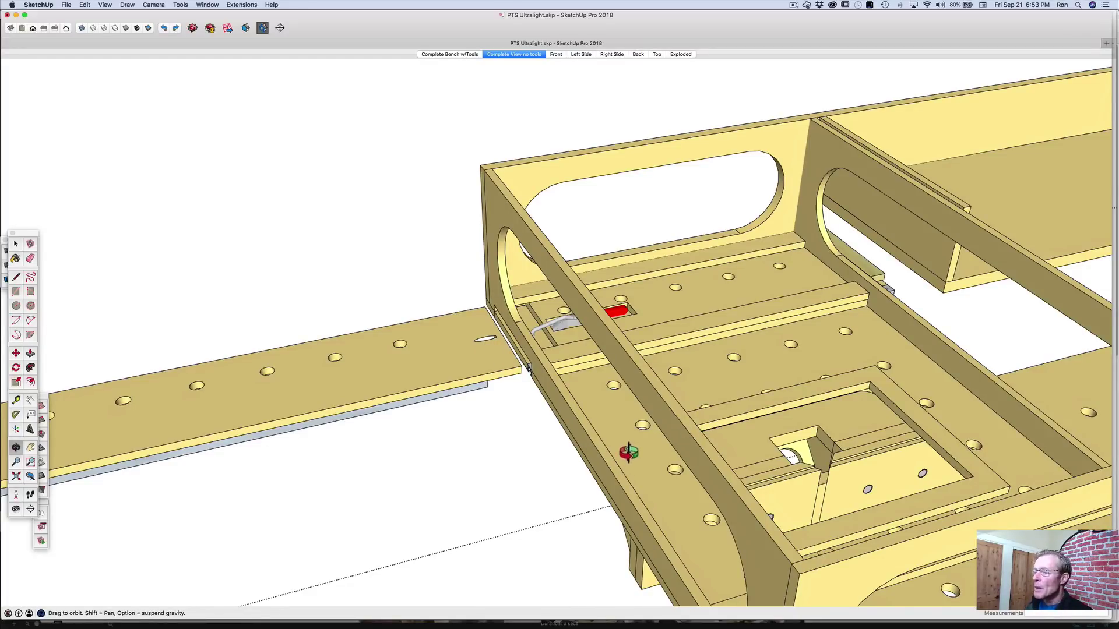
pyautogui.moveTo(625, 450)
pyautogui.mouseDown()
pyautogui.moveTo(620, 432)
pyautogui.moveTo(622, 443)
pyautogui.mouseUp()
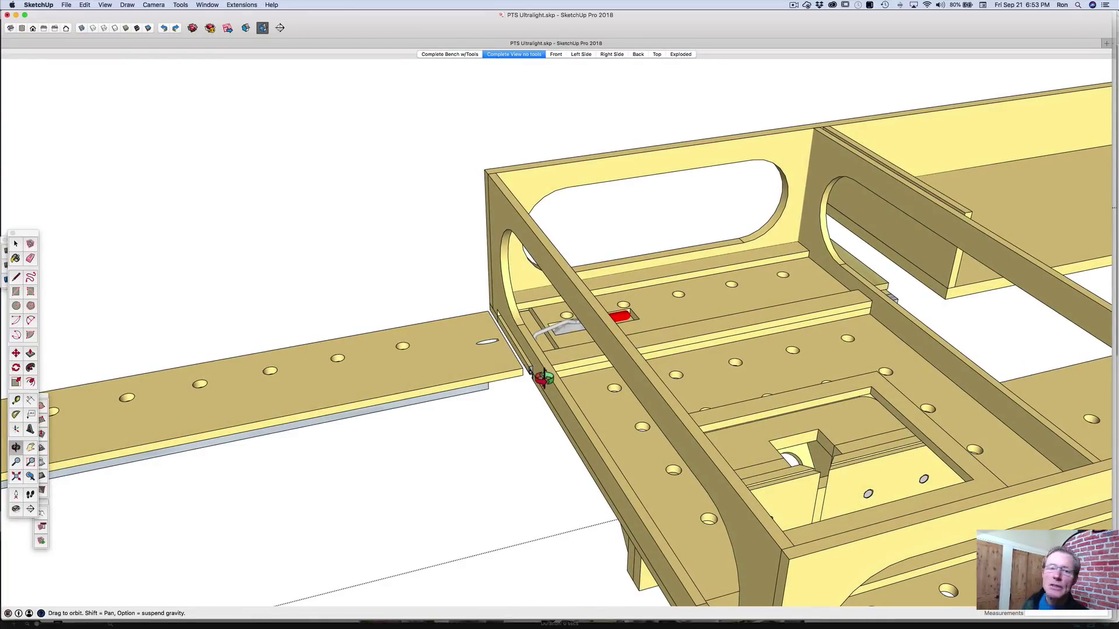
pyautogui.moveTo(544, 378); pyautogui.dragTo(668, 343)
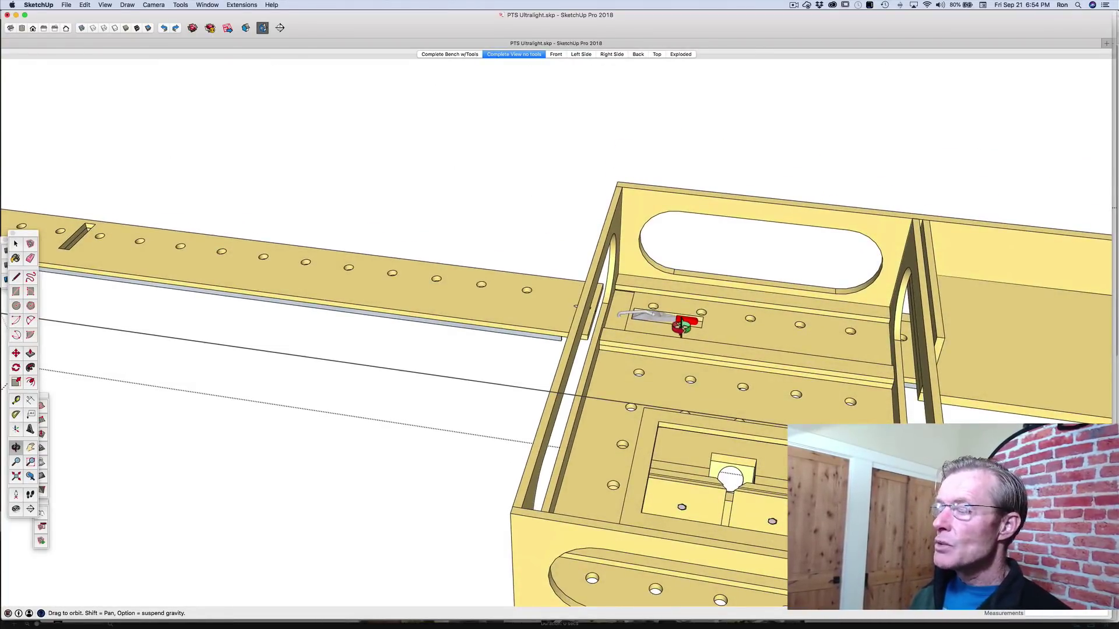
# - Hide the axes with Shift+A and orbit out to an overall side view of the bench box
pyautogui.moveTo(629, 355); pyautogui.dragTo(606, 338)
pyautogui.press('space')
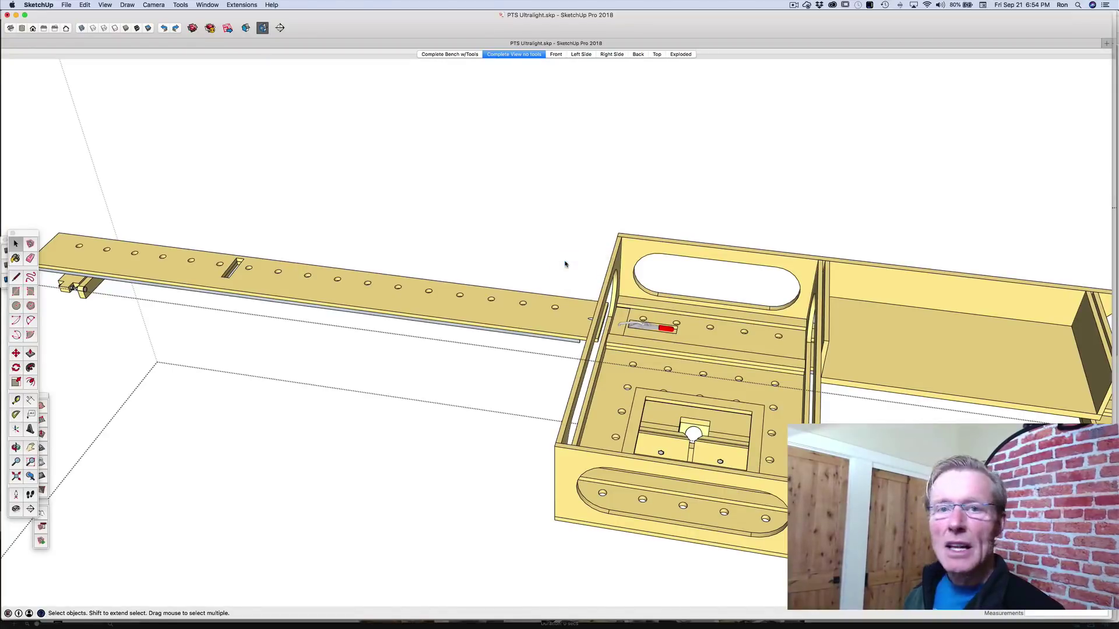
pyautogui.hotkey('shift', 'a')
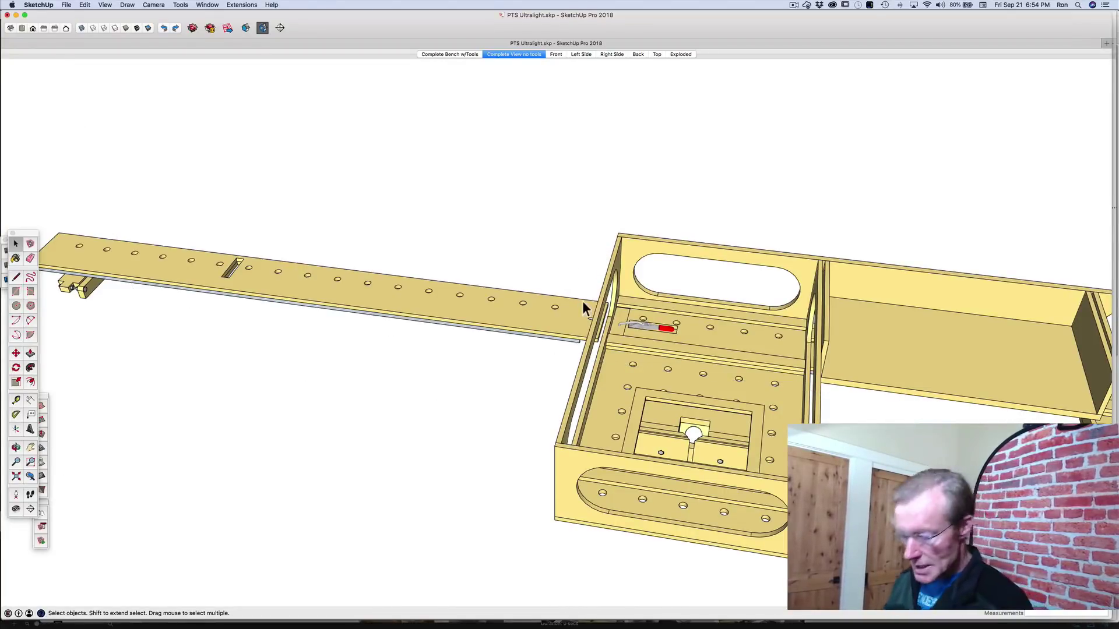
pyautogui.press('o')
pyautogui.moveTo(652, 341); pyautogui.dragTo(810, 369)
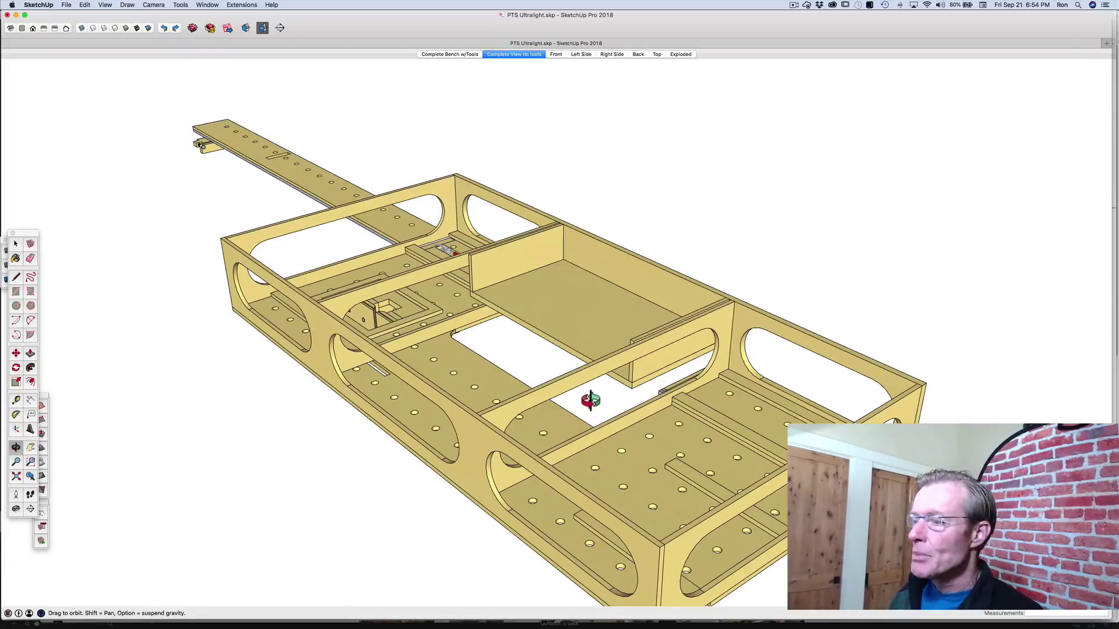
pyautogui.moveTo(595, 400); pyautogui.dragTo(694, 527)
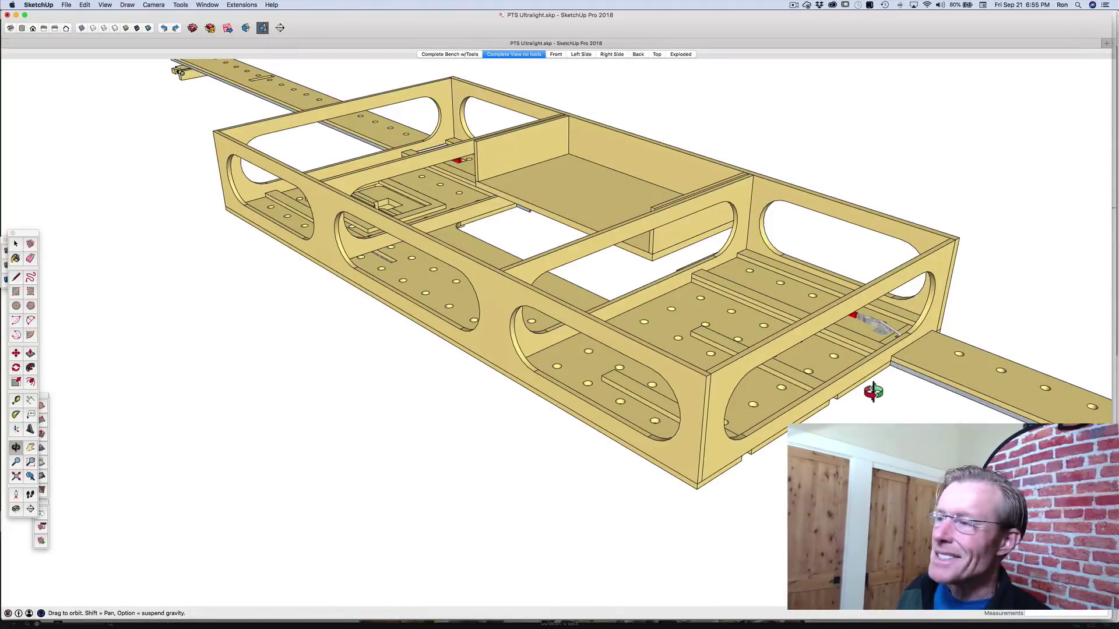
# - Orbit to a high oblique view showing both extension arms and their red-handled clamps
pyautogui.moveTo(894, 370); pyautogui.dragTo(770, 307)
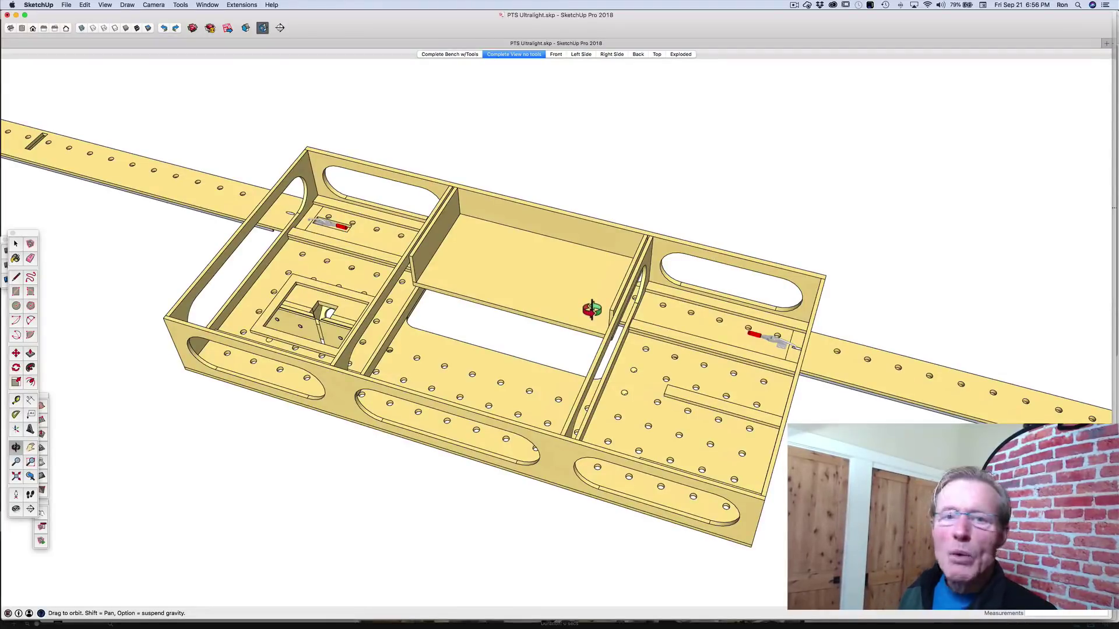
pyautogui.moveTo(597, 305); pyautogui.dragTo(612, 296)
pyautogui.moveTo(611, 190); pyautogui.dragTo(620, 180)
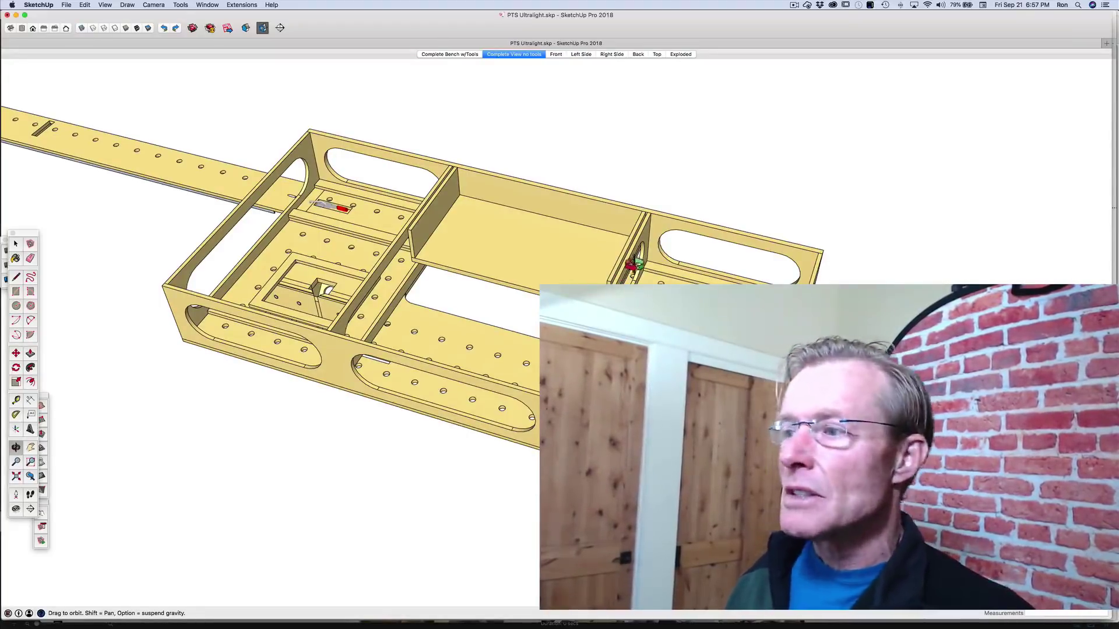
pyautogui.moveTo(637, 262); pyautogui.dragTo(639, 263)
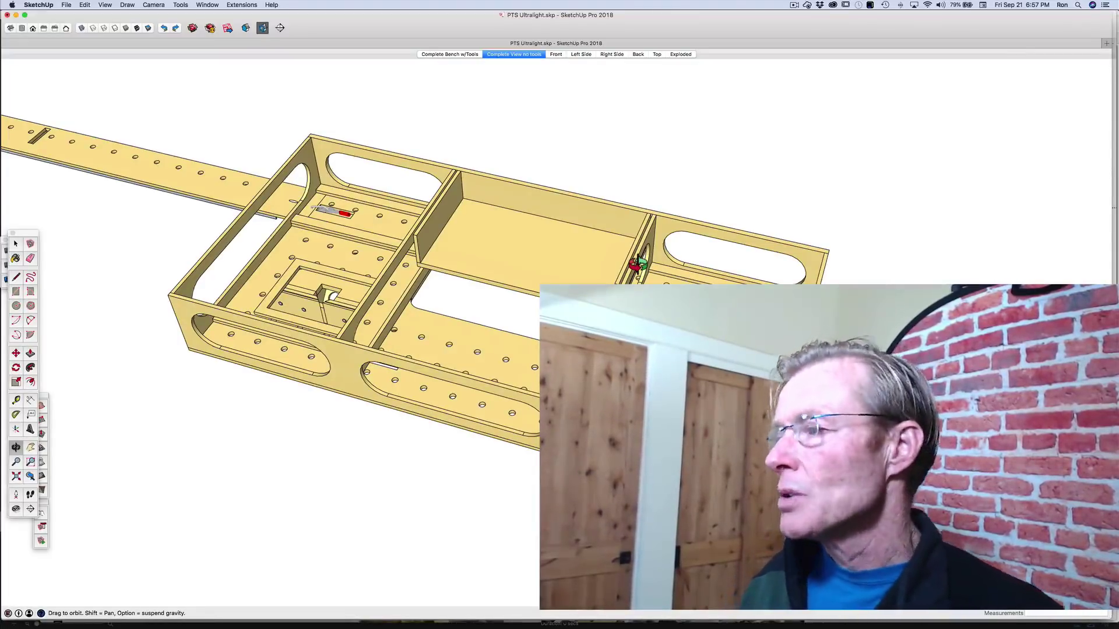
pyautogui.moveTo(638, 264); pyautogui.dragTo(664, 264)
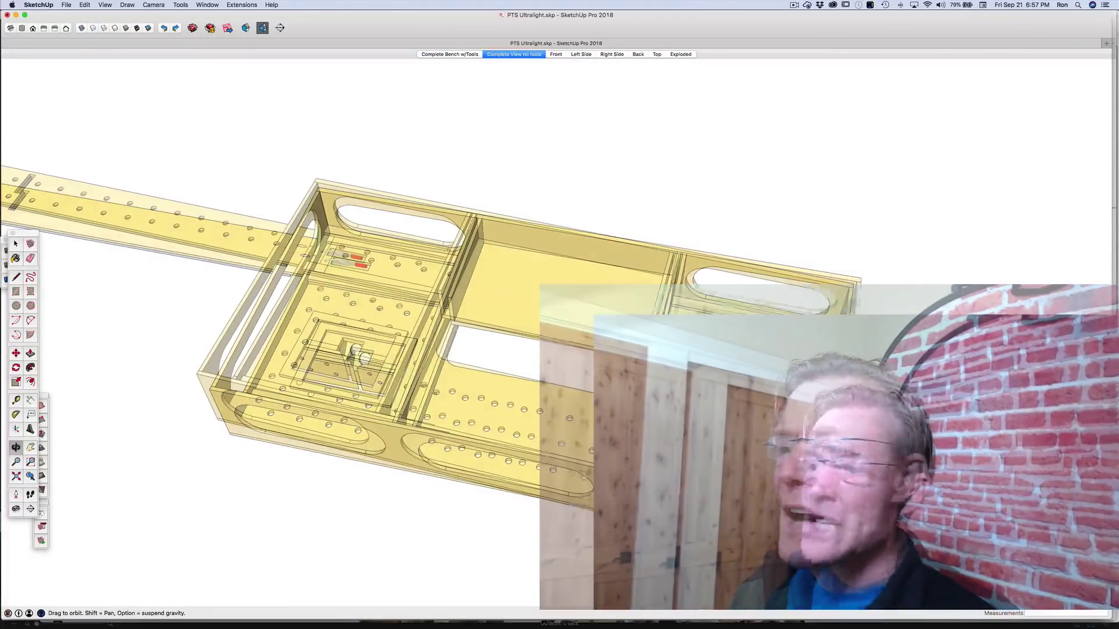